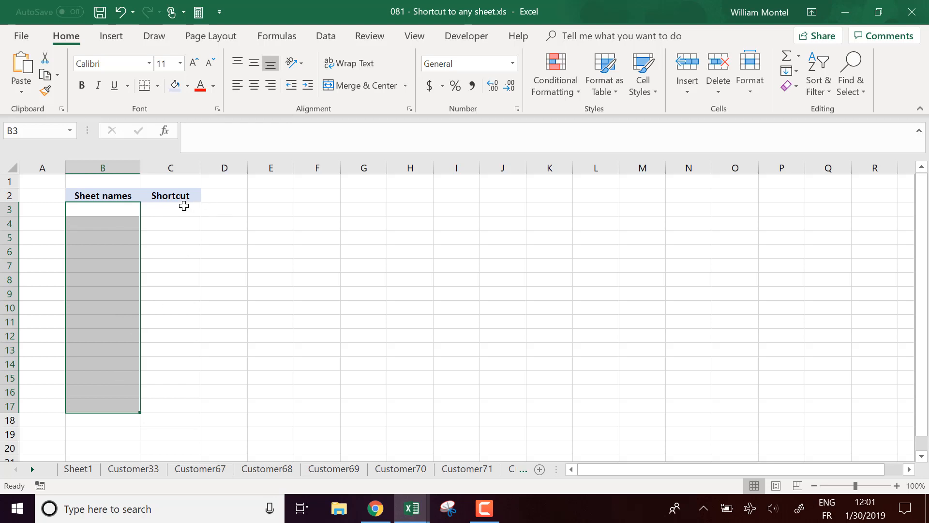
{"action": "left_click_drag", "start_coordinate": [186, 206], "coordinate": [170, 405]}
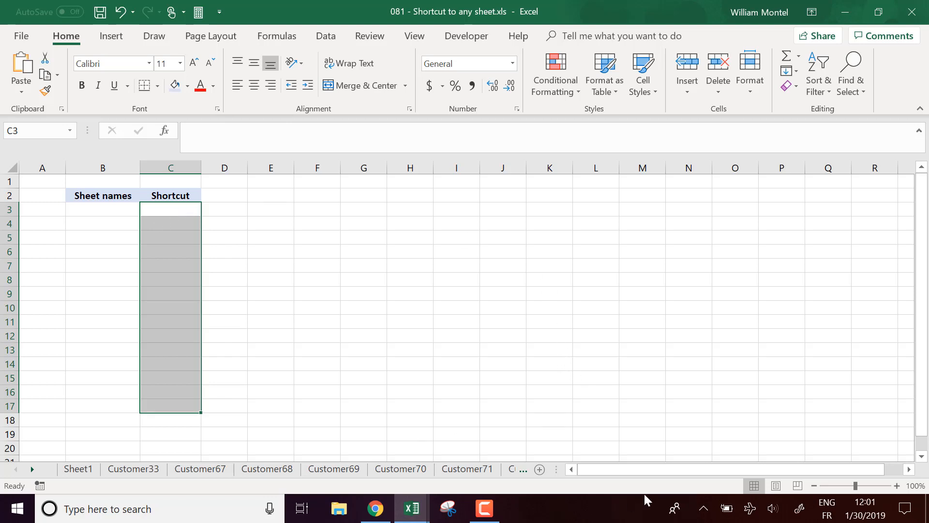
{"action": "left_click", "coordinate": [177, 214]}
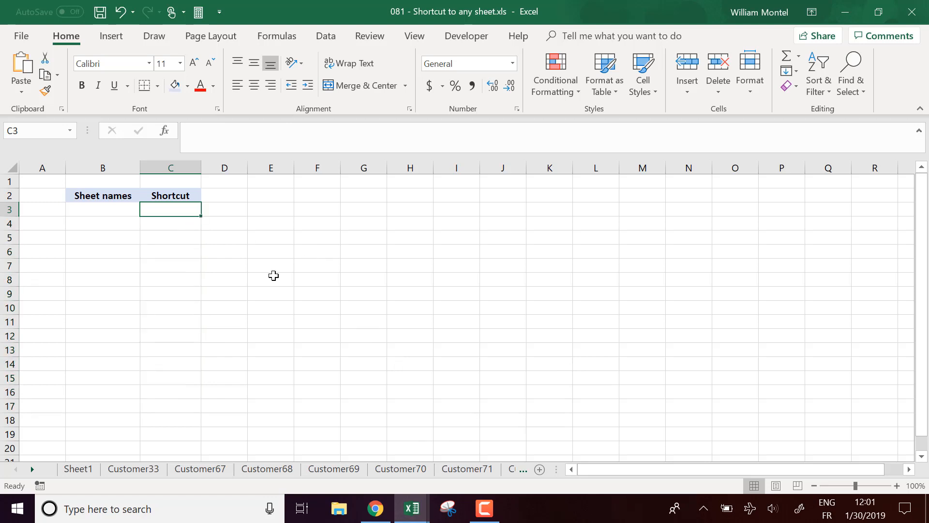
{"action": "left_click_drag", "start_coordinate": [104, 223], "coordinate": [104, 364]}
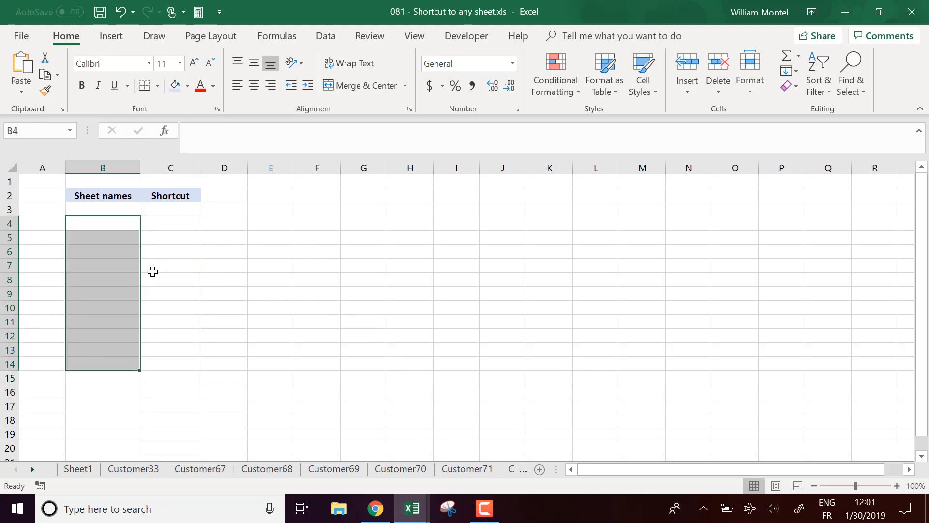
{"action": "left_click", "coordinate": [161, 266]}
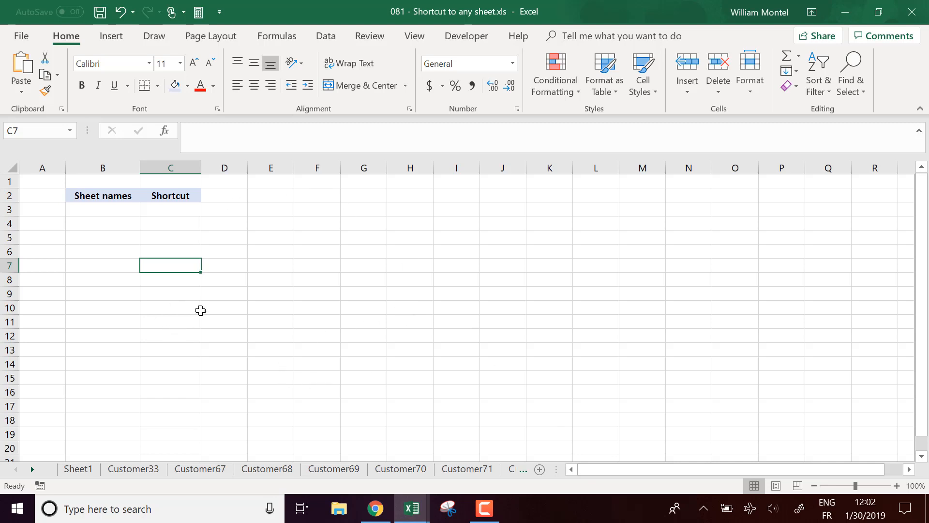
{"action": "left_click_drag", "start_coordinate": [122, 214], "coordinate": [108, 322]}
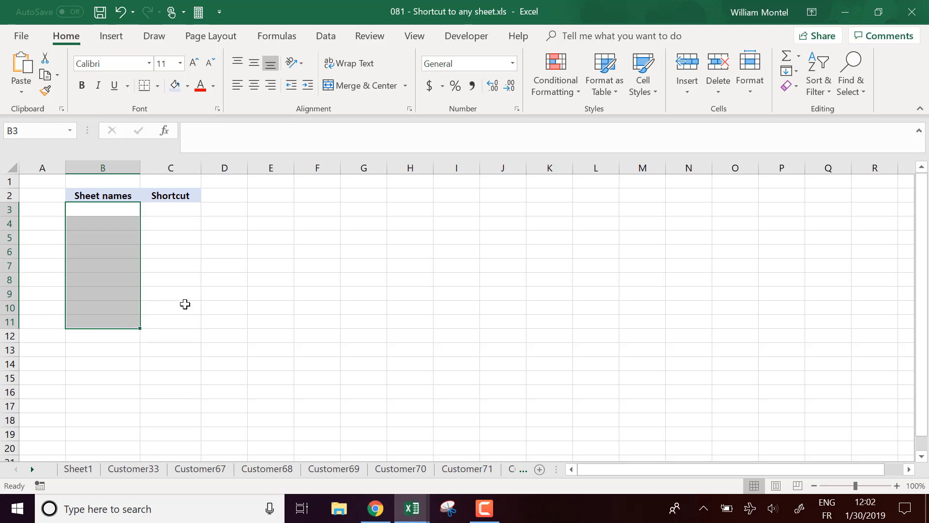
{"action": "left_click", "coordinate": [380, 305]}
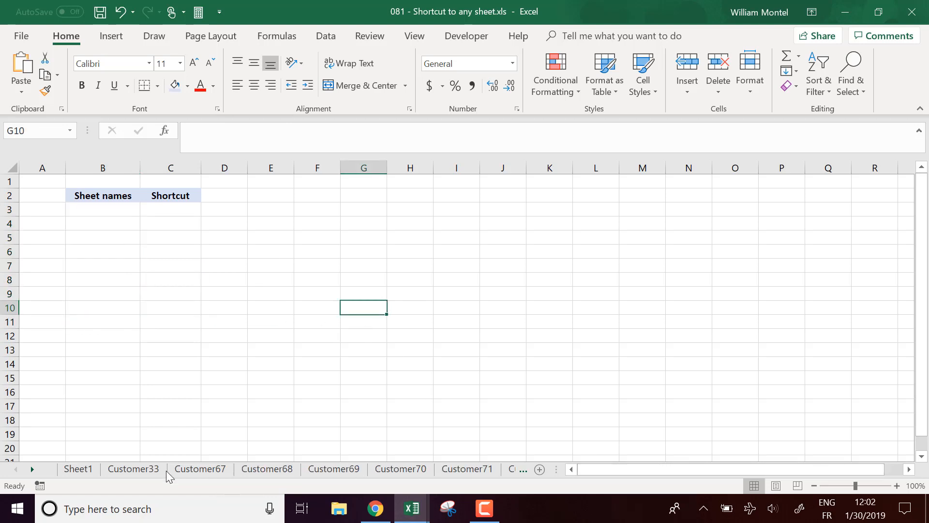
Step: Browse through the workbook's customer sheets, including Customer 75 and Customer68
{"action": "left_click", "coordinate": [32, 468]}
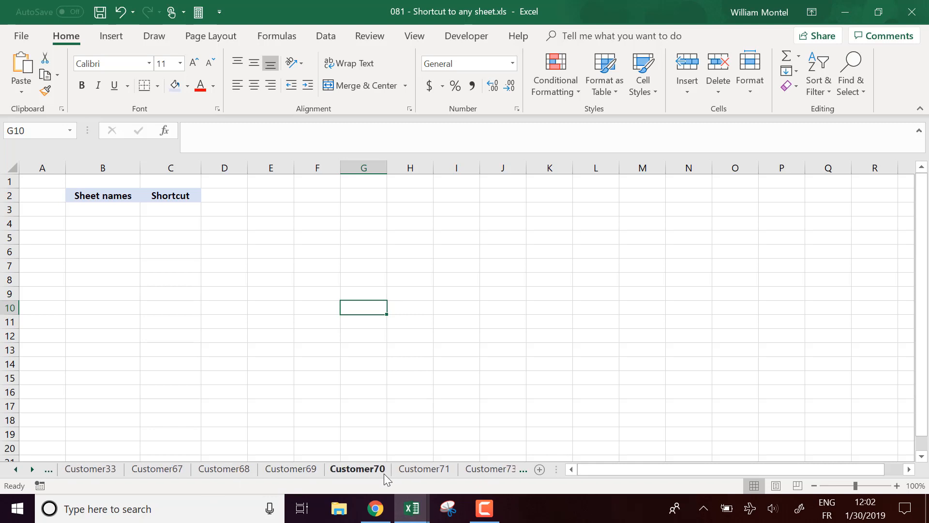
{"action": "left_click", "coordinate": [407, 471]}
{"action": "left_click", "coordinate": [224, 470]}
{"action": "left_click", "coordinate": [95, 469]}
{"action": "left_click", "coordinate": [422, 467]}
{"action": "left_click", "coordinate": [222, 470]}
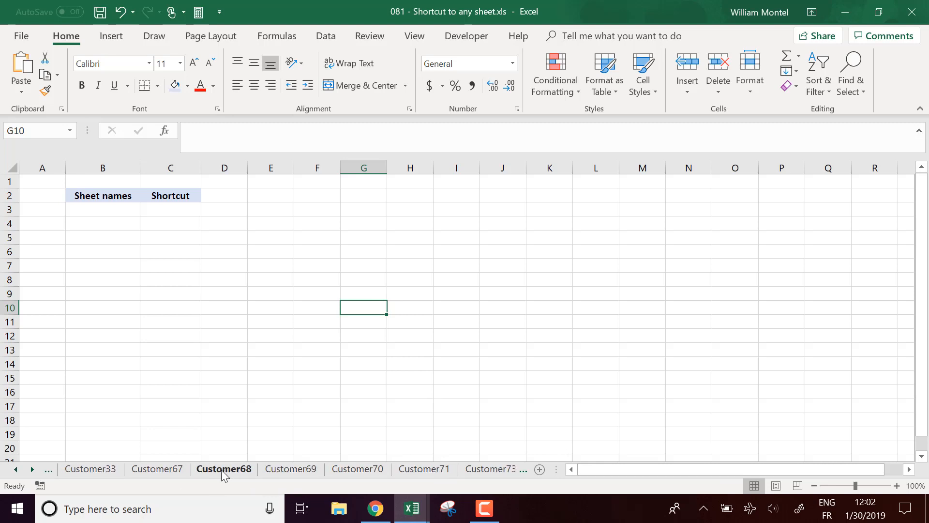
{"action": "left_click", "coordinate": [485, 338]}
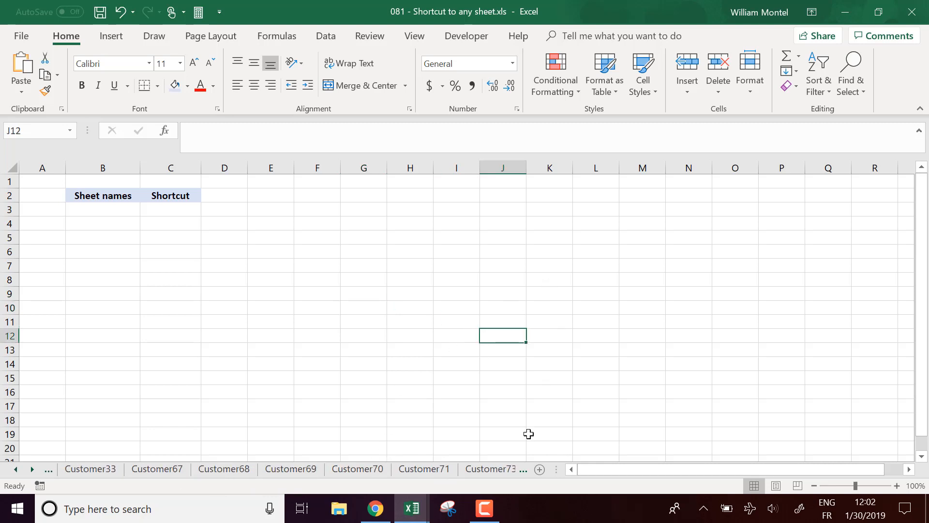
{"action": "left_click", "coordinate": [490, 473]}
{"action": "left_click", "coordinate": [490, 472]}
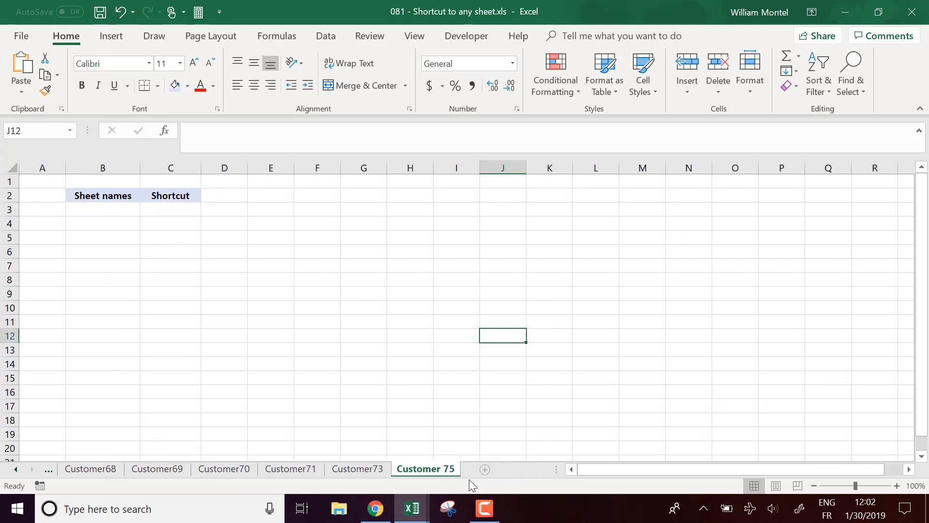
{"action": "left_click", "coordinate": [103, 468]}
{"action": "left_click", "coordinate": [385, 296]}
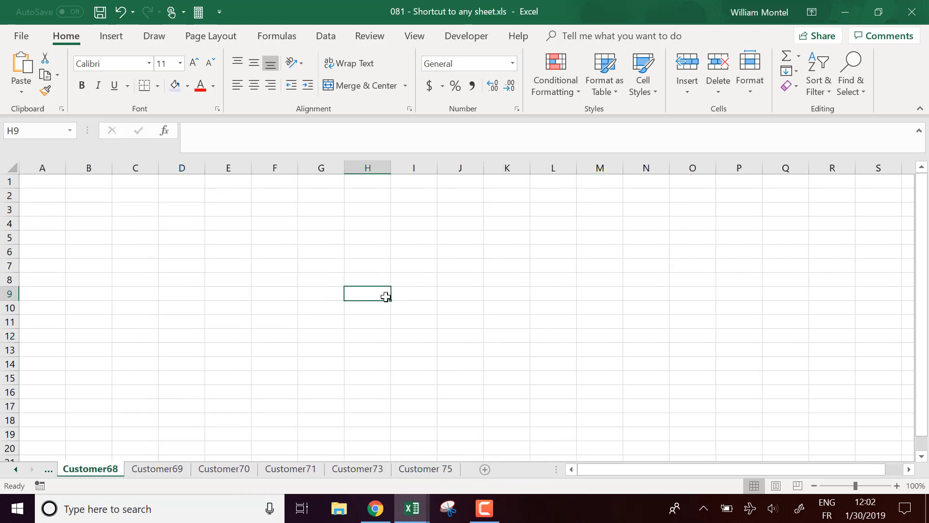
Step: Search the Customer68 sheet for 75, close the search, and switch to the Customer 75 sheet
{"action": "key", "text": "ctrl+f"}
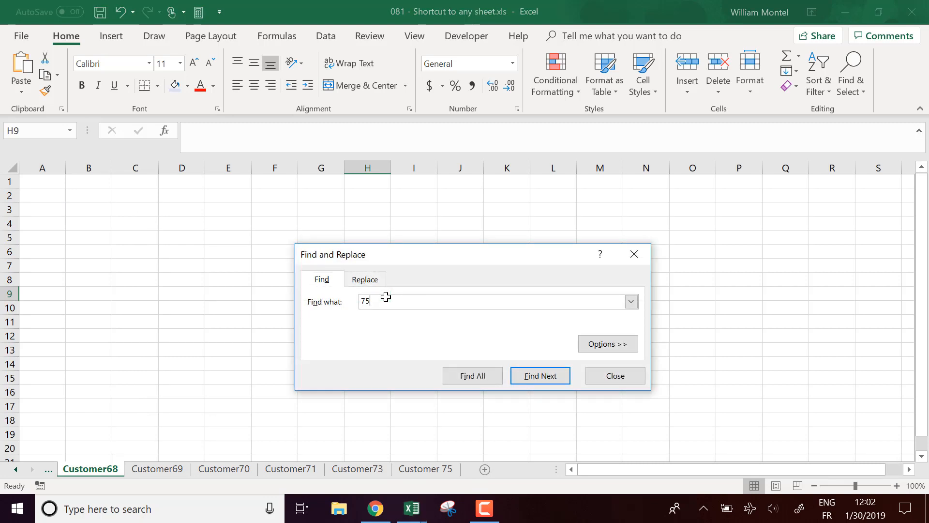
{"action": "key", "text": "Return"}
{"action": "left_click", "coordinate": [469, 300]}
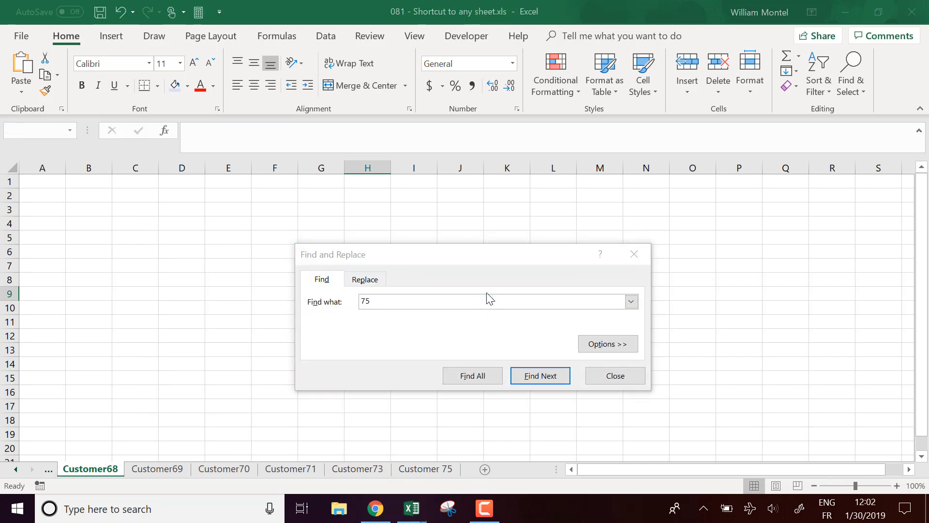
{"action": "left_click", "coordinate": [615, 373]}
{"action": "left_click", "coordinate": [439, 473]}
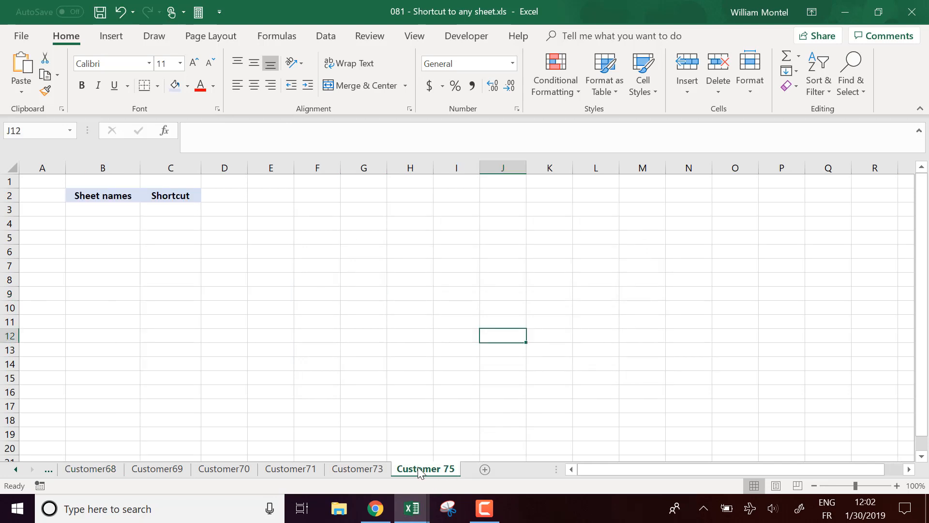
Step: Cut the Sheet names and Shortcut headers in B2:C2 of Customer 75 and go to Sheet1
{"action": "left_click", "coordinate": [205, 198]}
{"action": "left_click_drag", "start_coordinate": [108, 199], "coordinate": [155, 197]}
{"action": "key", "text": "ctrl+c"}
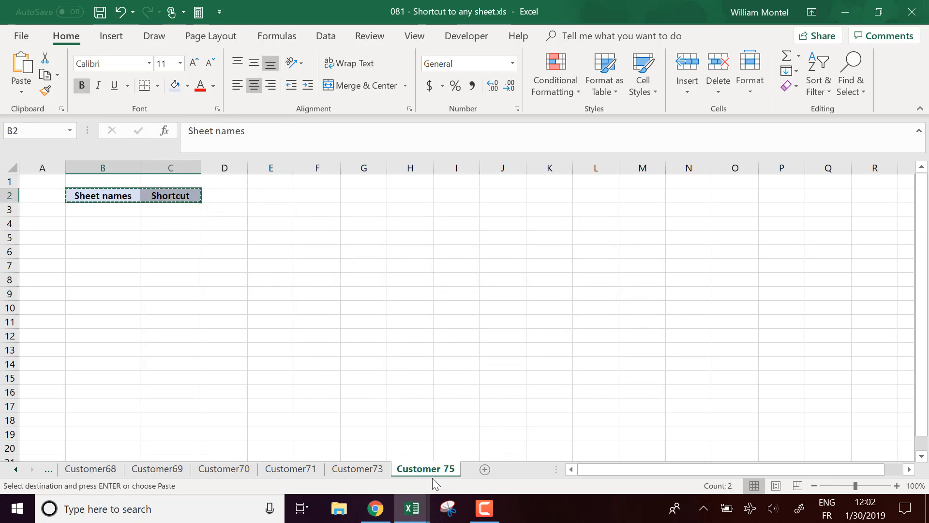
{"action": "left_click", "coordinate": [15, 469]}
{"action": "left_click", "coordinate": [15, 469]}
{"action": "left_click", "coordinate": [15, 469]}
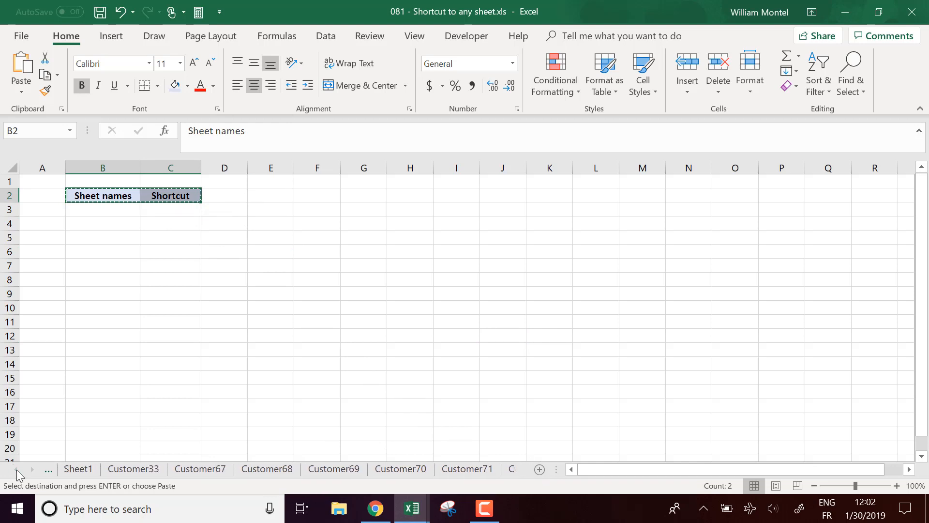
{"action": "left_click", "coordinate": [73, 470]}
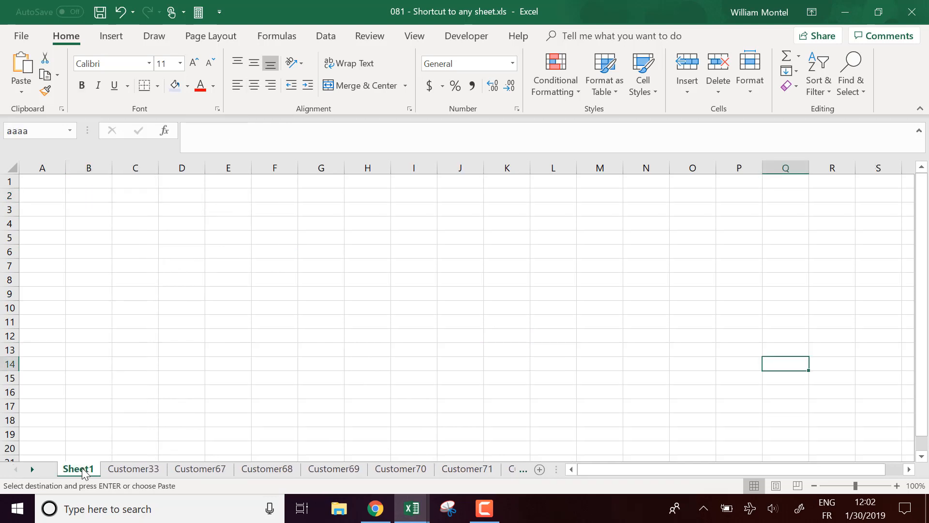
Step: Rename Sheet1 as Index
{"action": "double_click", "coordinate": [83, 469]}
{"action": "type", "text": "INdex"}
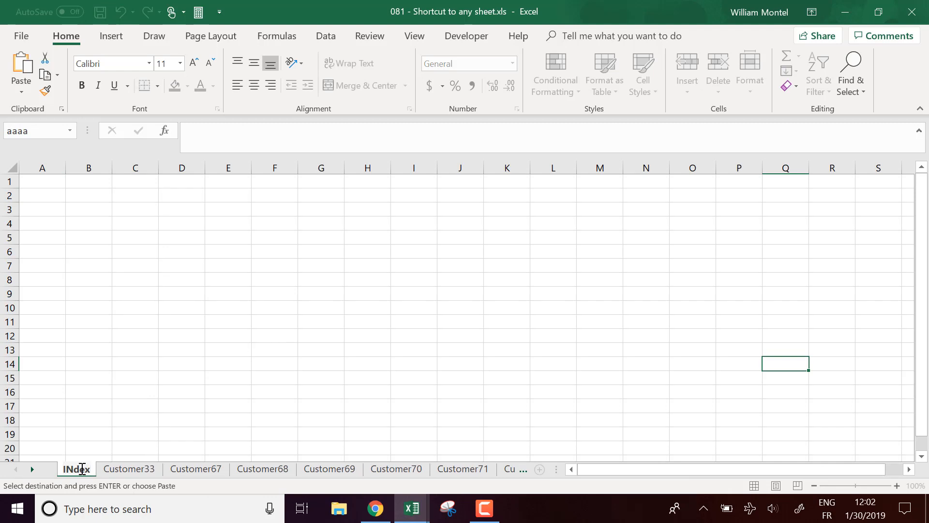
{"action": "double_click", "coordinate": [76, 468]}
{"action": "type", "text": "Index"}
{"action": "left_click", "coordinate": [231, 393]}
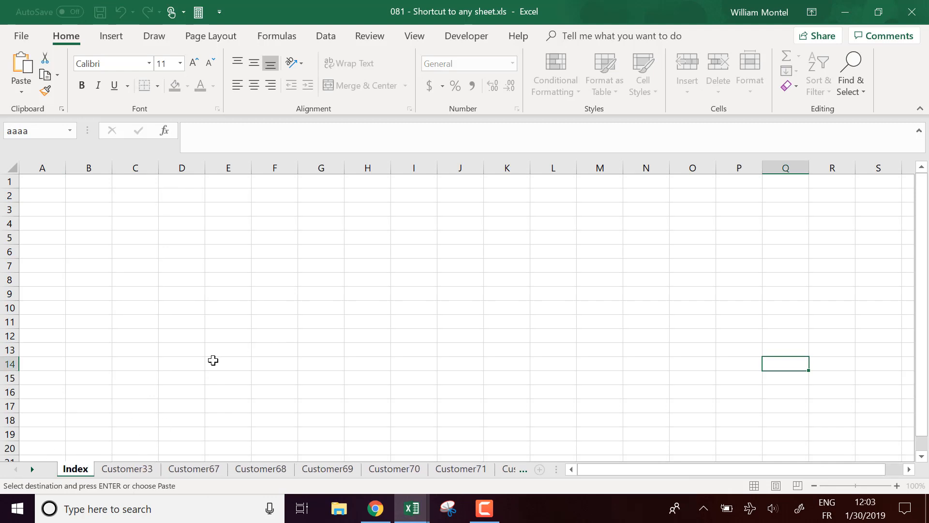
Step: Paste the headers into B2:C2 of the Index sheet and autofit the widths of columns B and C
{"action": "left_click", "coordinate": [102, 195]}
{"action": "key", "text": "Return"}
{"action": "left_click", "coordinate": [228, 265]}
{"action": "left_click_drag", "start_coordinate": [109, 161], "coordinate": [109, 161]}
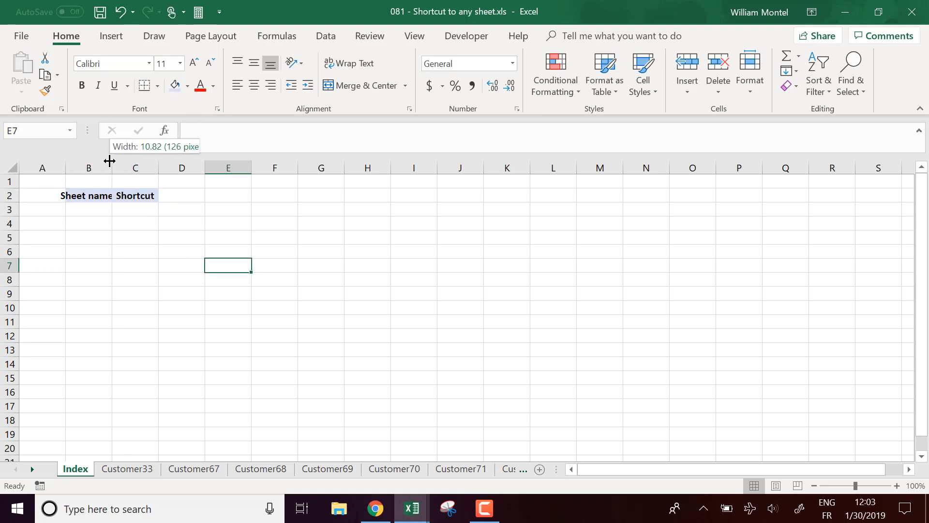
{"action": "double_click", "coordinate": [109, 160]}
{"action": "double_click", "coordinate": [176, 170]}
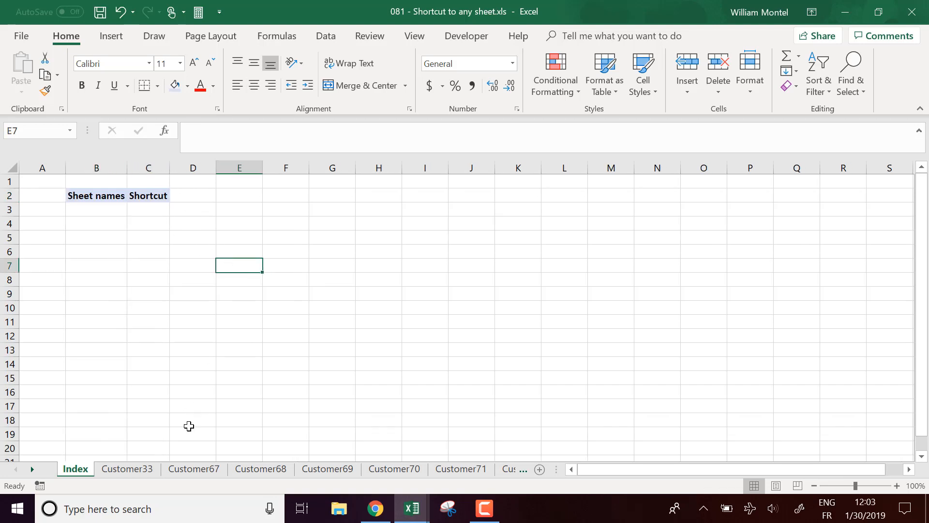
Step: Look through the sheets up to Customer 75 and return to the Index sheet
{"action": "left_click", "coordinate": [33, 470]}
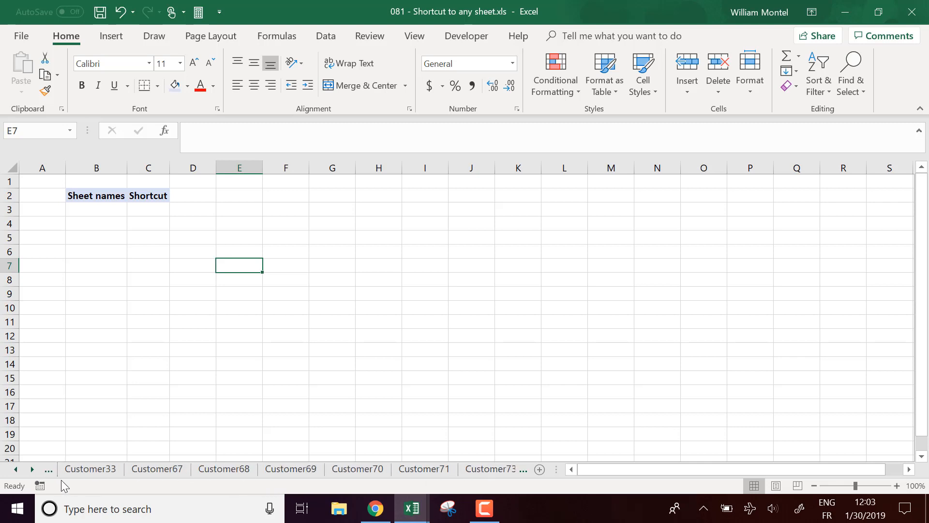
{"action": "left_click", "coordinate": [37, 469]}
{"action": "left_click", "coordinate": [501, 470]}
{"action": "left_click", "coordinate": [436, 364]}
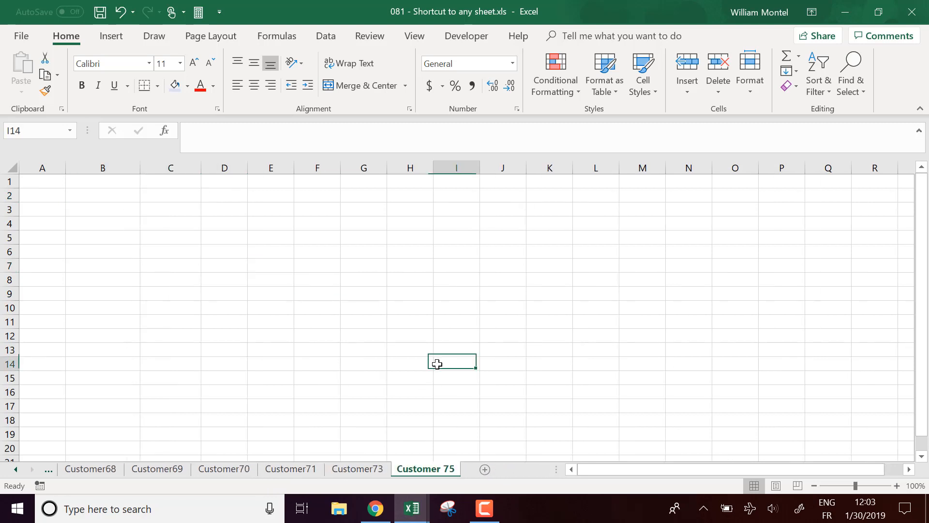
{"action": "left_click", "coordinate": [16, 470]}
{"action": "left_click", "coordinate": [15, 470]}
{"action": "left_click", "coordinate": [15, 470]}
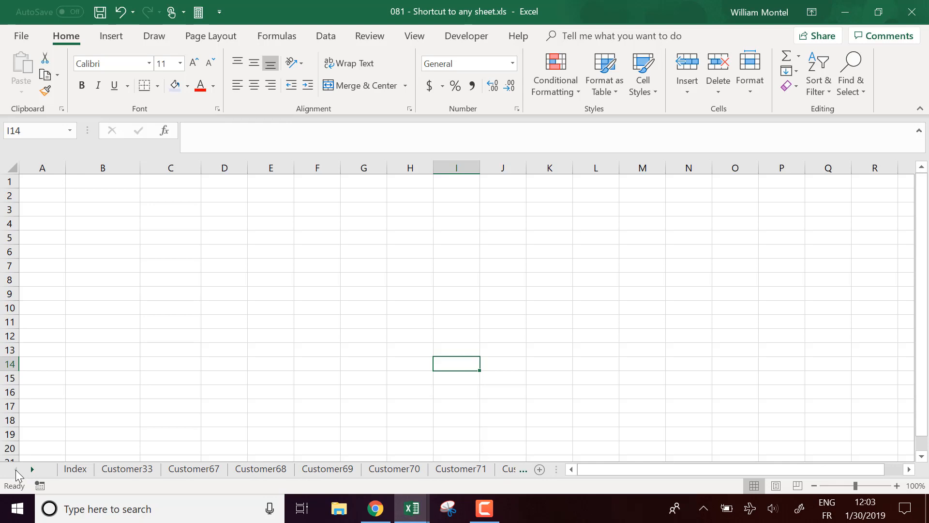
{"action": "left_click", "coordinate": [80, 469]}
{"action": "left_click", "coordinate": [269, 302]}
Step: With cell B3 selected on Index, start a new workbook-scoped defined name called Sheets
{"action": "left_click", "coordinate": [114, 210]}
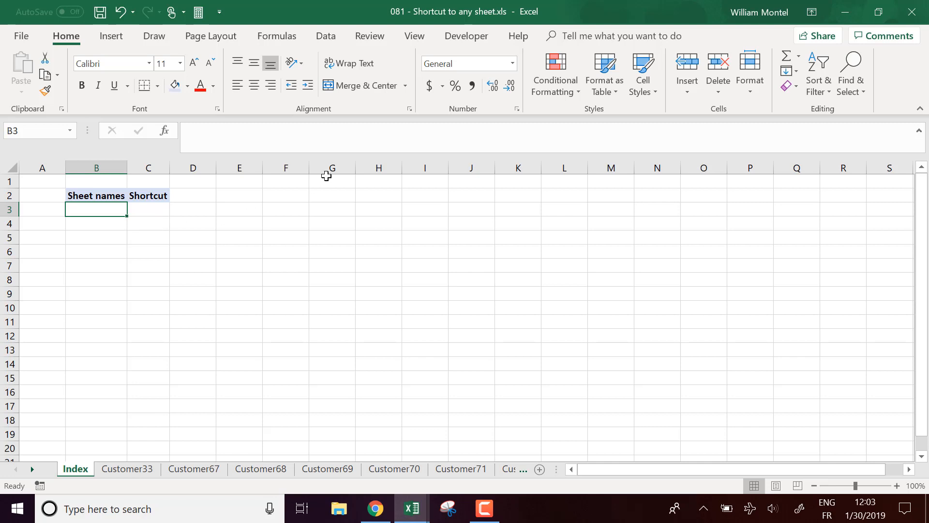
{"action": "left_click", "coordinate": [285, 38]}
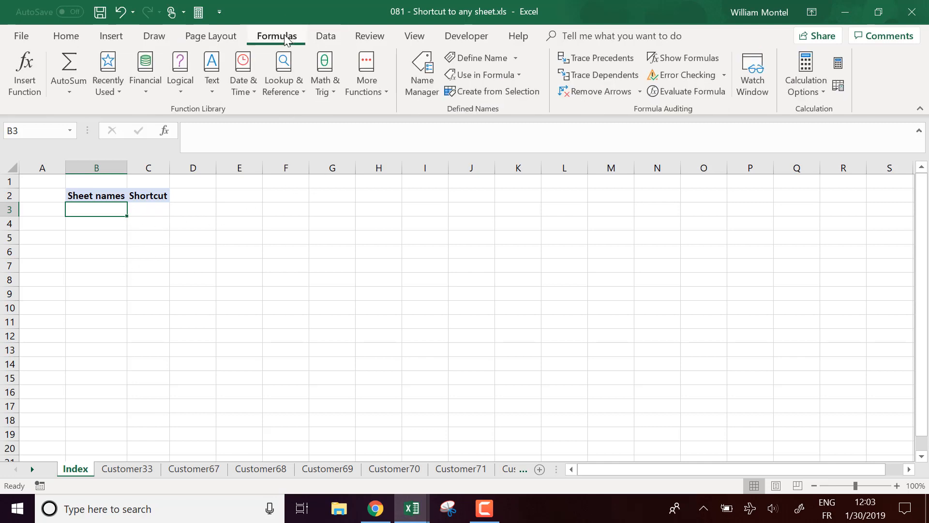
{"action": "left_click", "coordinate": [427, 79]}
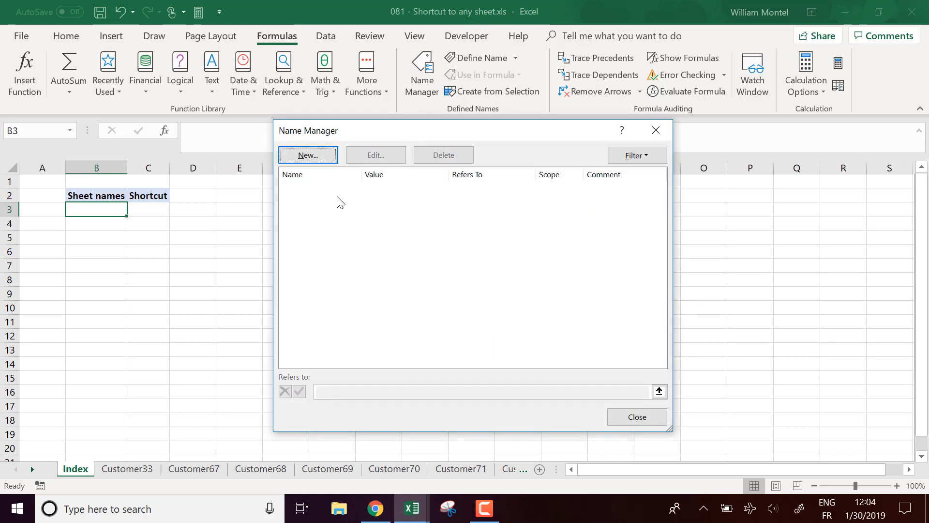
{"action": "left_click", "coordinate": [314, 158]}
{"action": "left_click", "coordinate": [485, 224]}
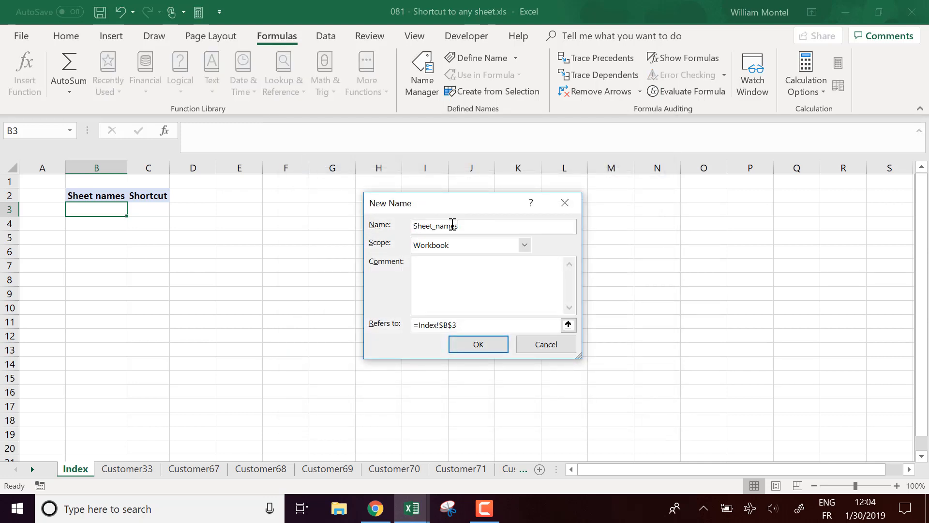
{"action": "left_click_drag", "start_coordinate": [480, 224], "coordinate": [323, 218]}
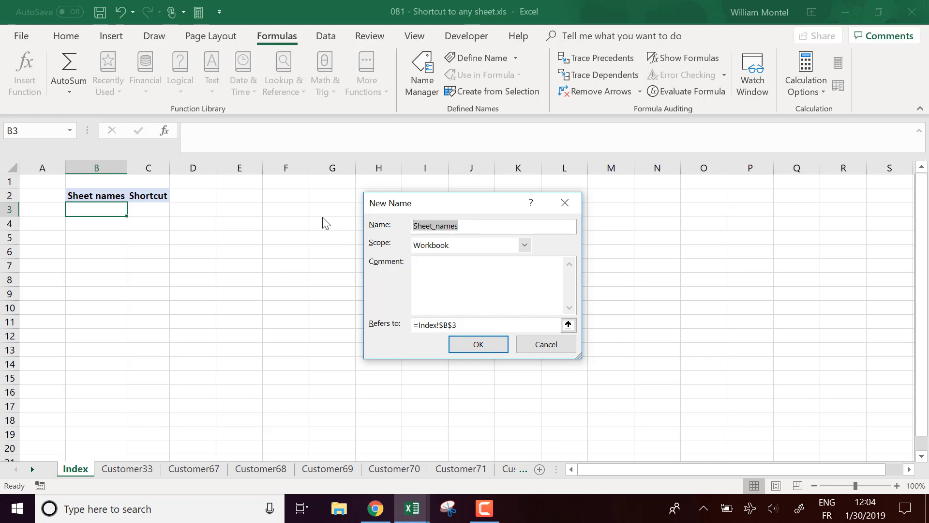
{"action": "left_click", "coordinate": [482, 228]}
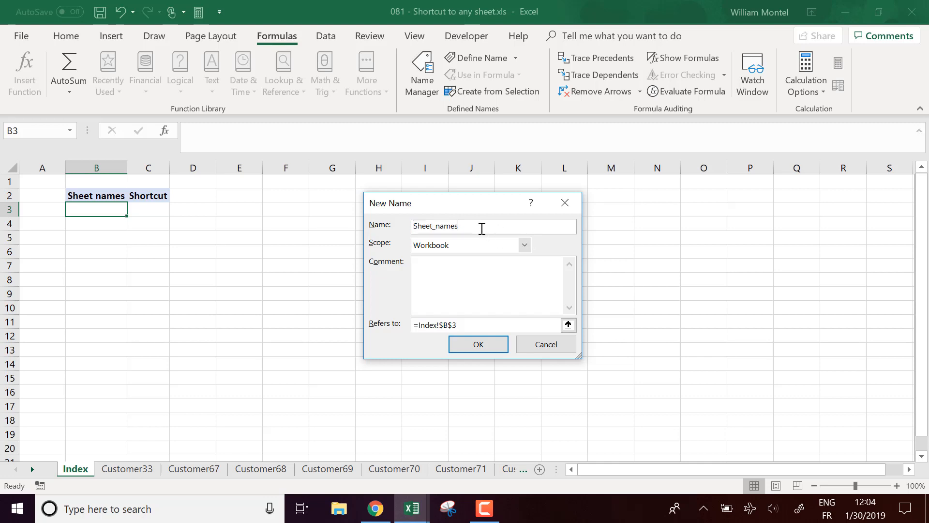
{"action": "left_click_drag", "start_coordinate": [434, 230], "coordinate": [482, 226]}
{"action": "type", "text": "s"}
Step: Make the Sheets name refer to =GET.WORKBOOK(1), save it, and close the Name Manager
{"action": "left_click", "coordinate": [445, 325]}
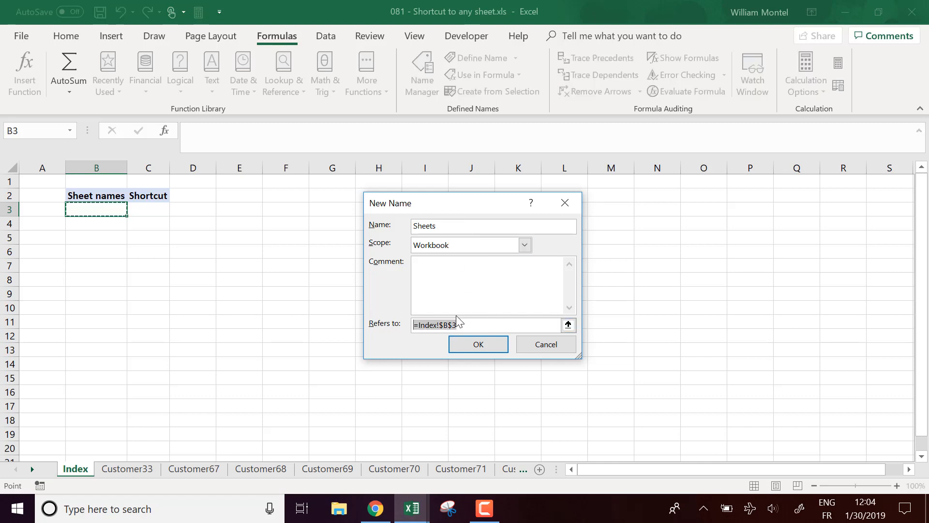
{"action": "left_click_drag", "start_coordinate": [583, 358], "coordinate": [710, 349]}
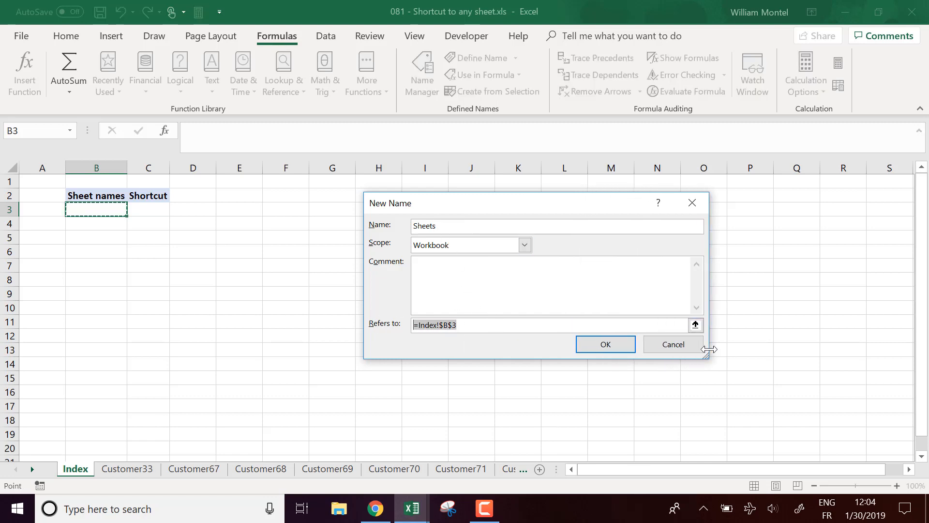
{"action": "type", "text": "=GET.WORKBOOK(1"}
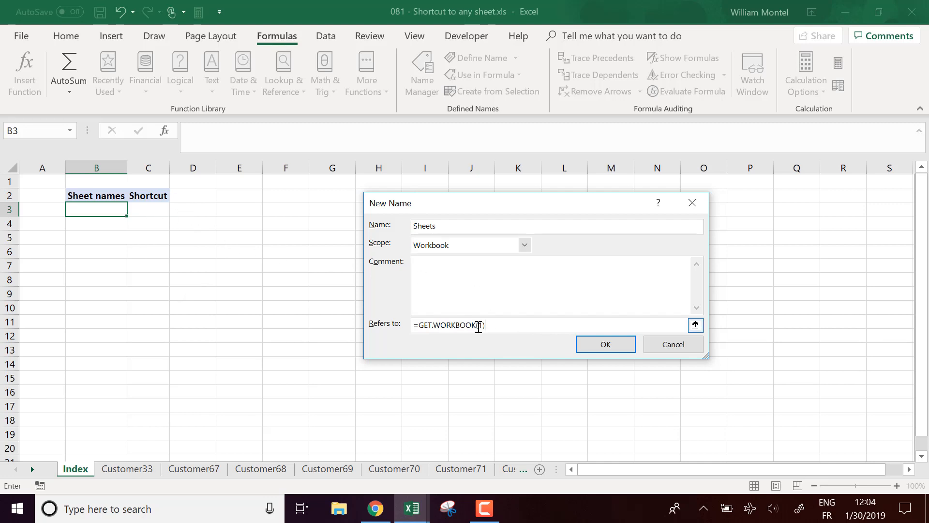
{"action": "left_click", "coordinate": [599, 347]}
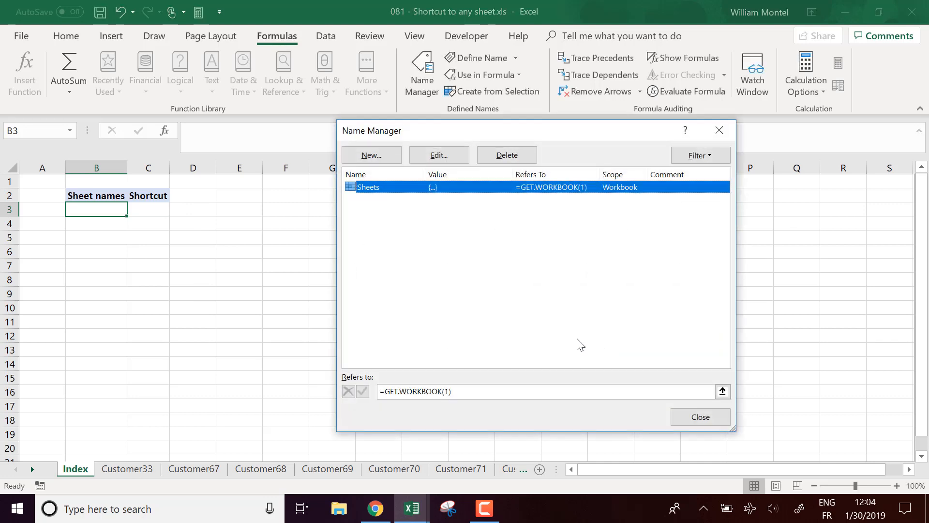
{"action": "left_click", "coordinate": [703, 421]}
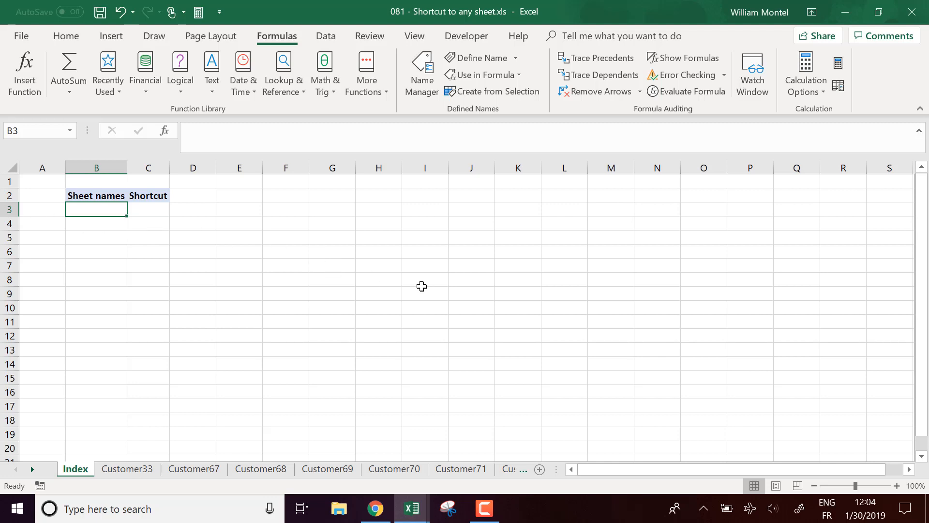
Step: Enter =INDEX(Sheets,1) in cell B3 of the Index sheet and autofit column B to its contents
{"action": "type", "text": "=index("}
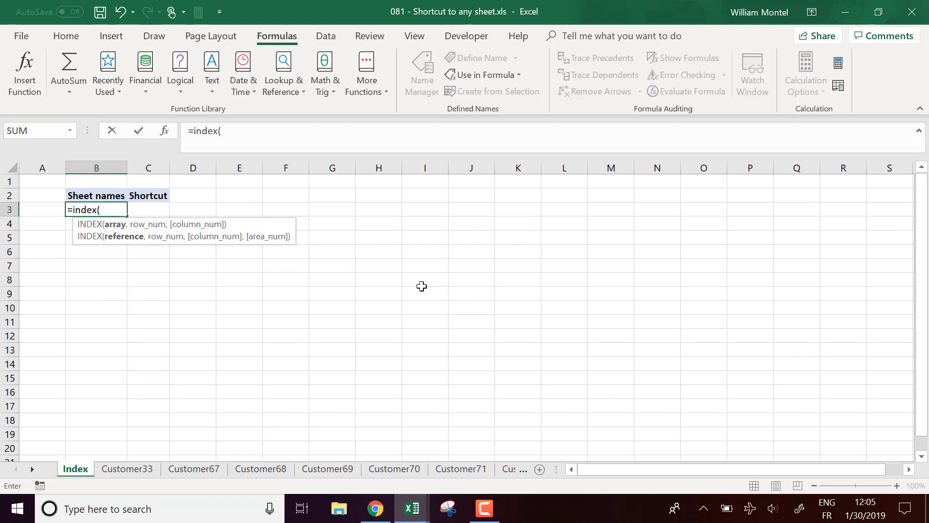
{"action": "type", "text": "Sheets"}
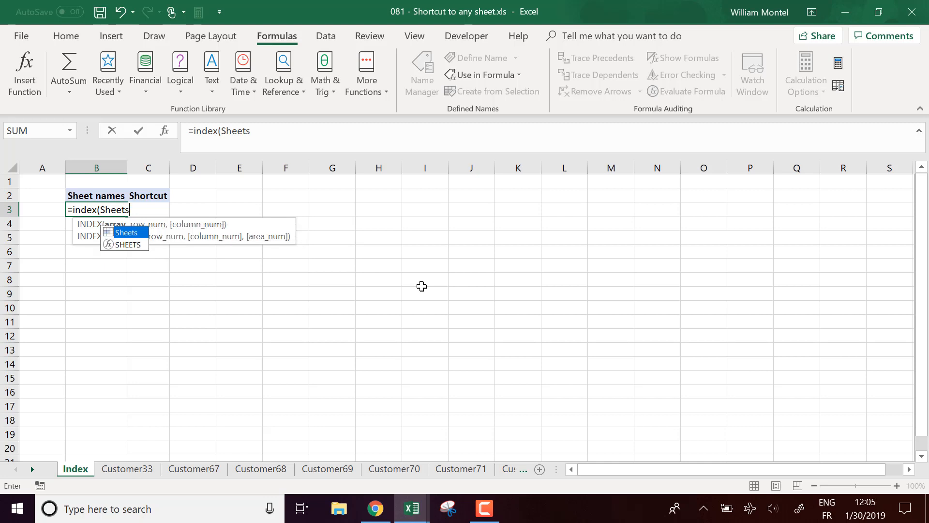
{"action": "type", "text": ","}
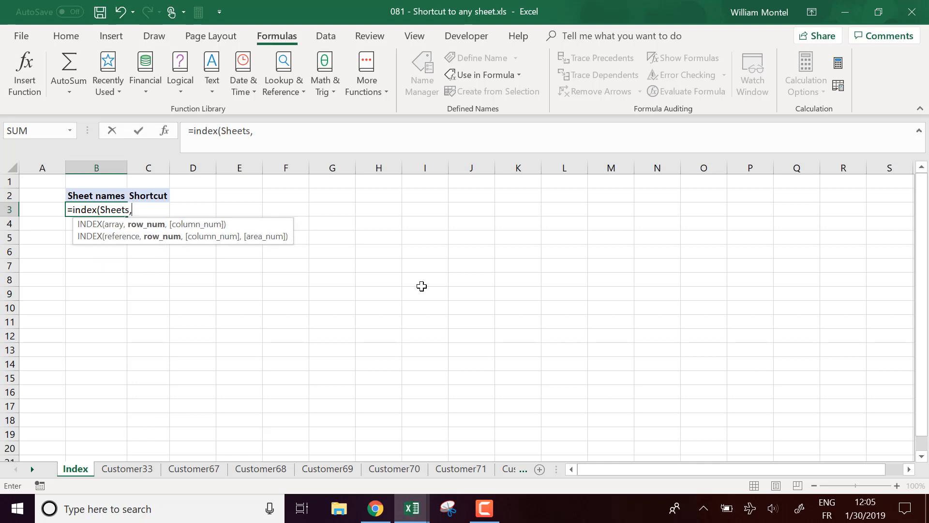
{"action": "type", "text": "1)"}
{"action": "key", "text": "Return"}
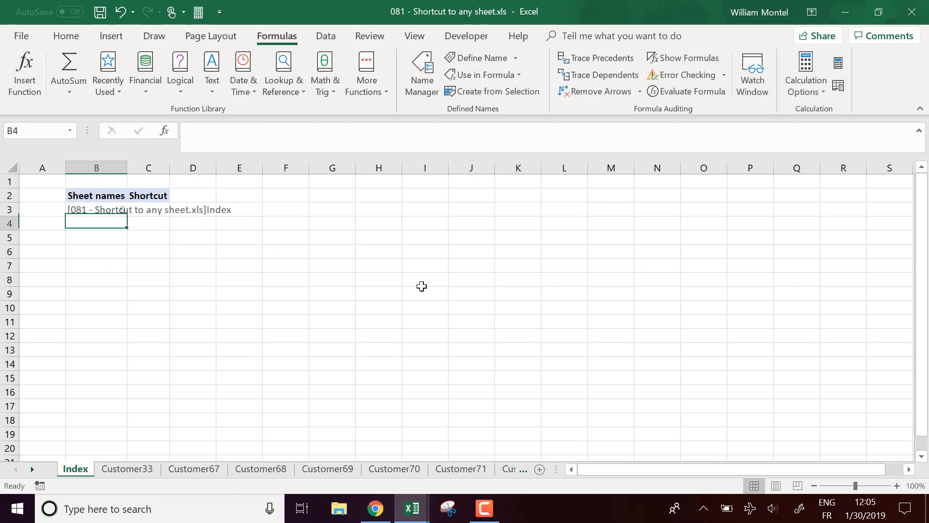
{"action": "double_click", "coordinate": [127, 167]}
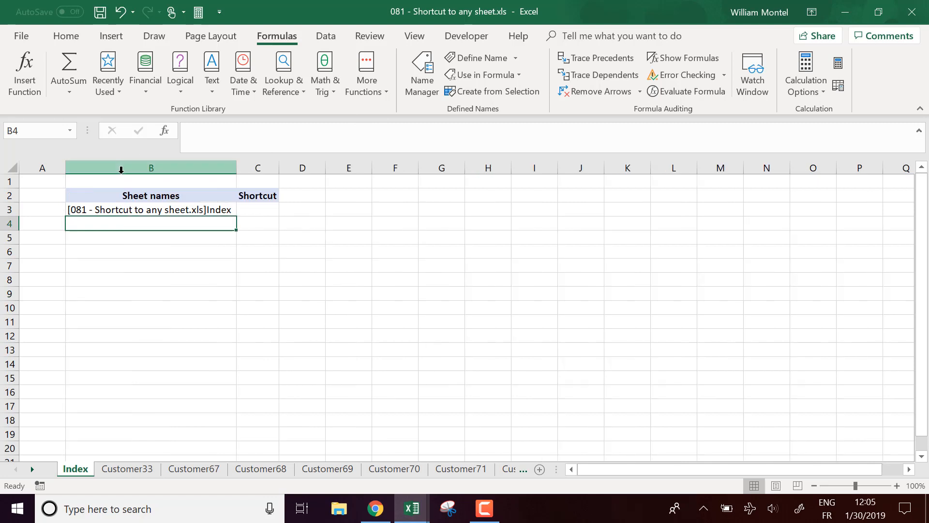
Step: Fill the formula in B3 down to B8
{"action": "left_click", "coordinate": [127, 205]}
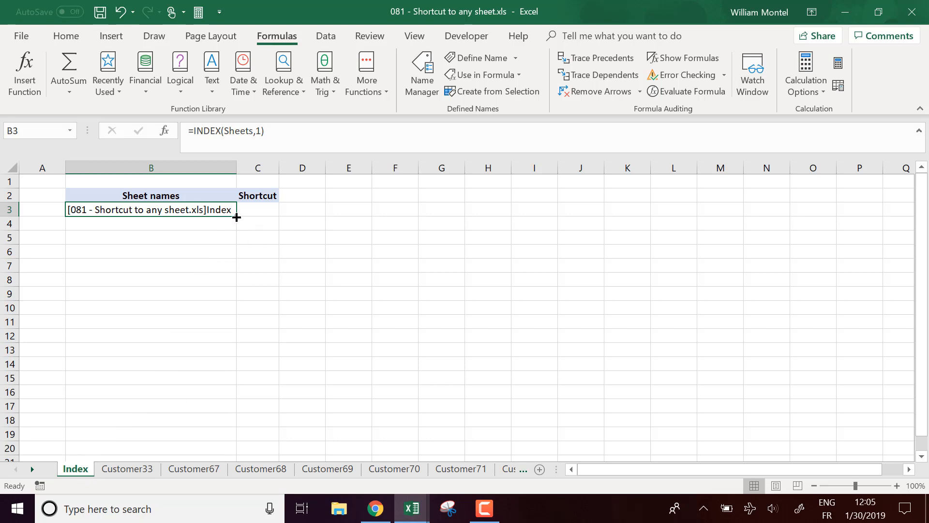
{"action": "left_click_drag", "start_coordinate": [236, 215], "coordinate": [230, 285]}
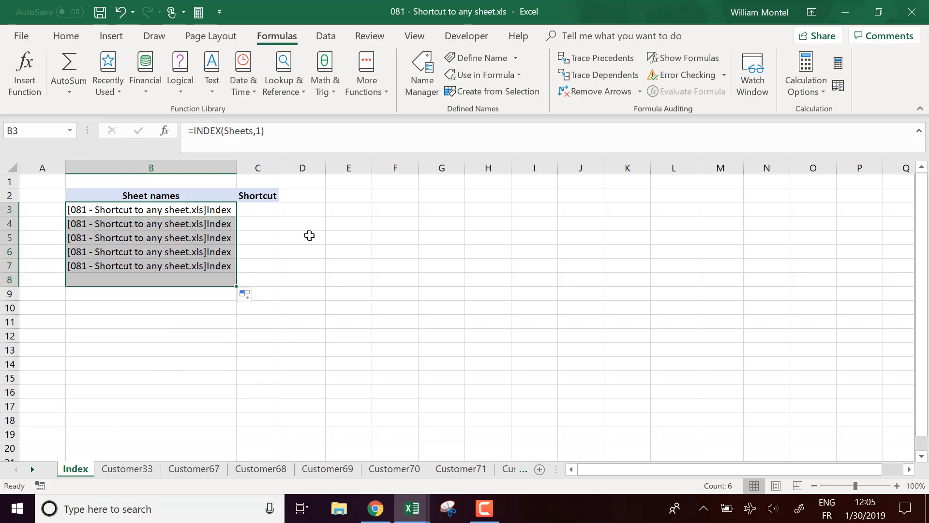
Step: Enter 1 in cell A3, beside the first sheet name
{"action": "left_click", "coordinate": [50, 213]}
{"action": "type", "text": "1"}
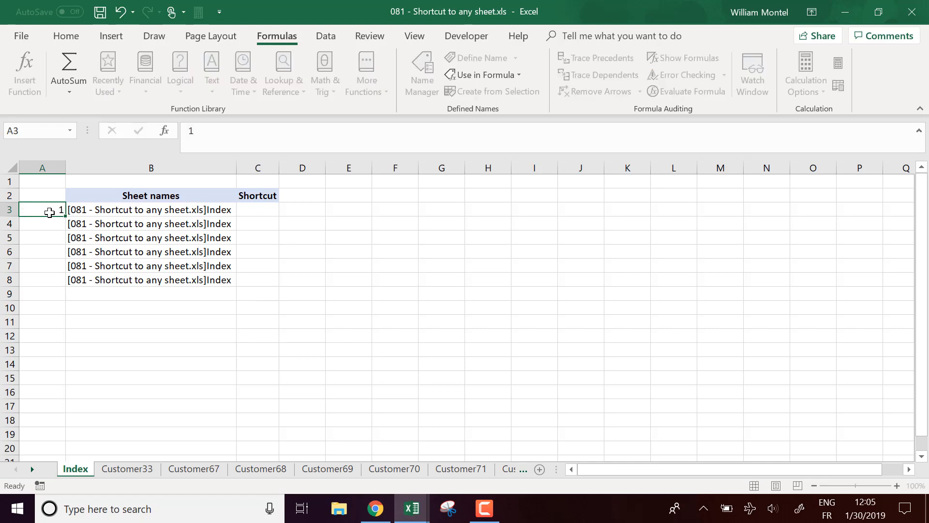
{"action": "key", "text": "Return"}
Step: Add the header Sheet number in cell A2 and autofit column A
{"action": "key", "text": "ctrl+Home"}
{"action": "key", "text": "Down"}
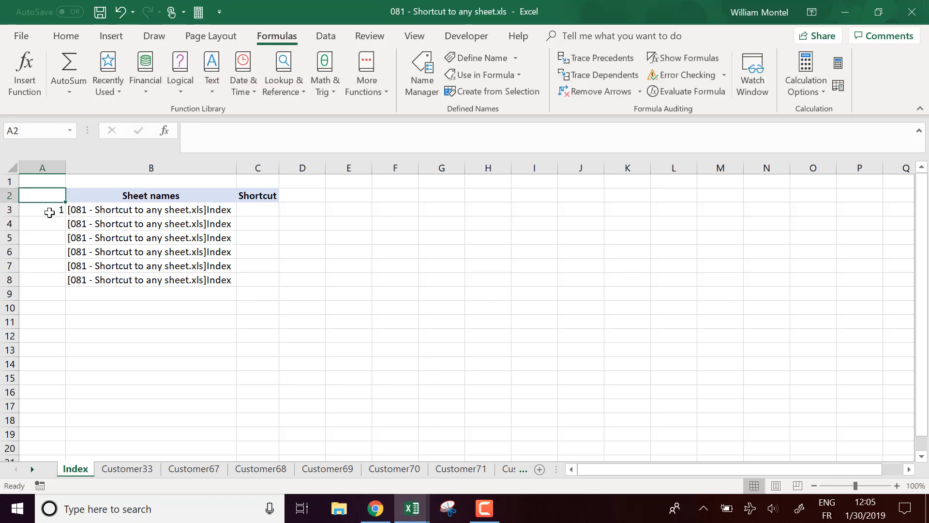
{"action": "type", "text": "Sh"}
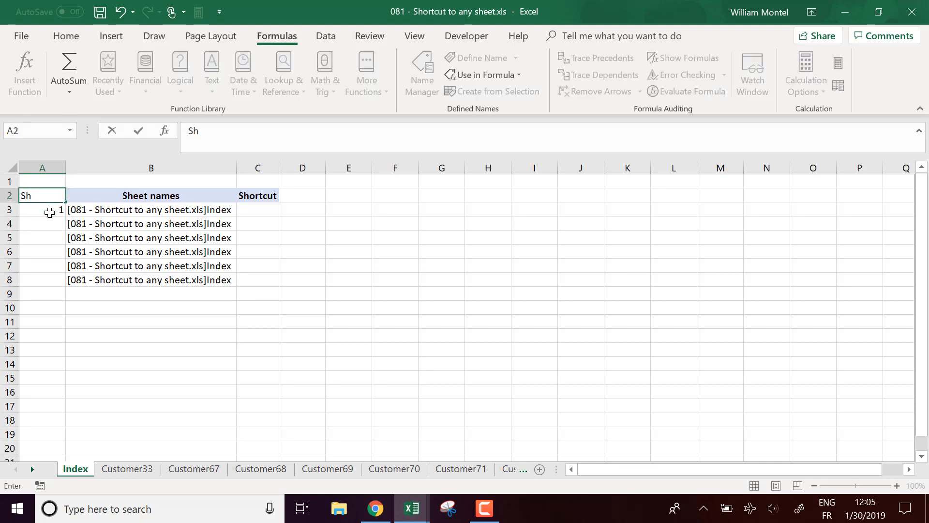
{"action": "type", "text": "eet number"}
{"action": "key", "text": "Return"}
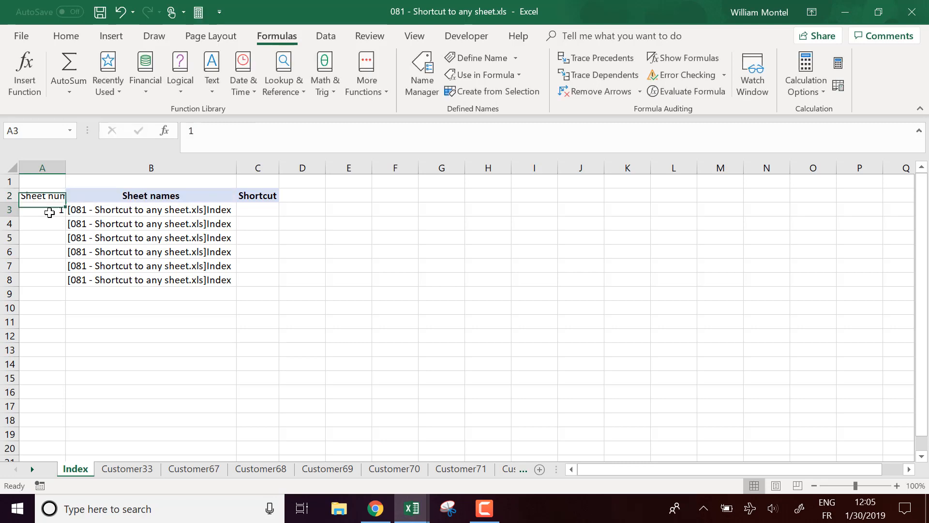
{"action": "double_click", "coordinate": [65, 167]}
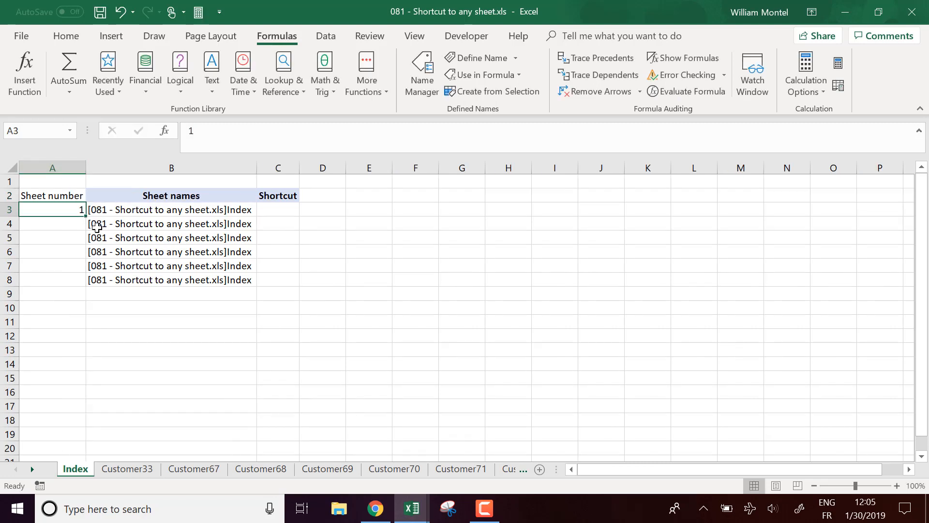
Step: Fill A3 down to A19 as a series numbering the rows from 1 to 17
{"action": "left_click", "coordinate": [77, 223]}
{"action": "left_click", "coordinate": [79, 210]}
{"action": "left_click_drag", "start_coordinate": [86, 216], "coordinate": [77, 446]}
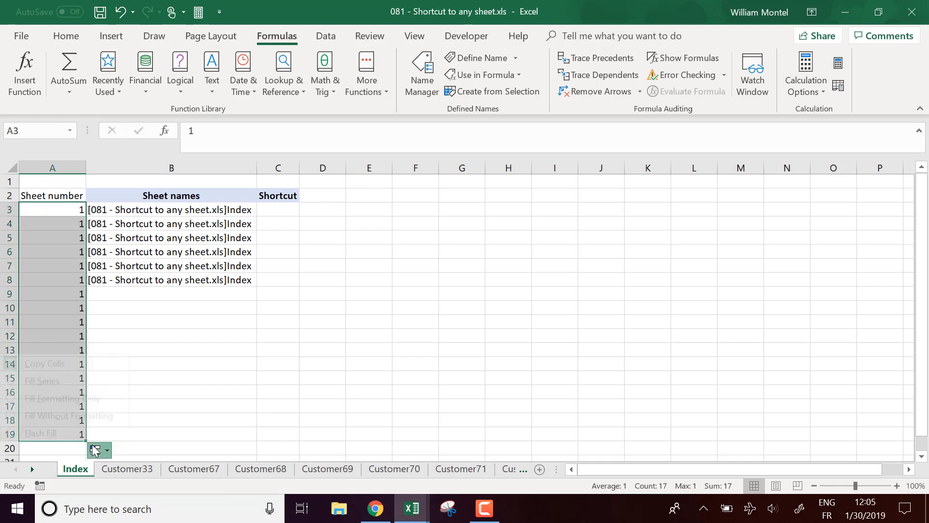
{"action": "left_click", "coordinate": [95, 449]}
{"action": "left_click", "coordinate": [109, 381]}
{"action": "left_click", "coordinate": [214, 365]}
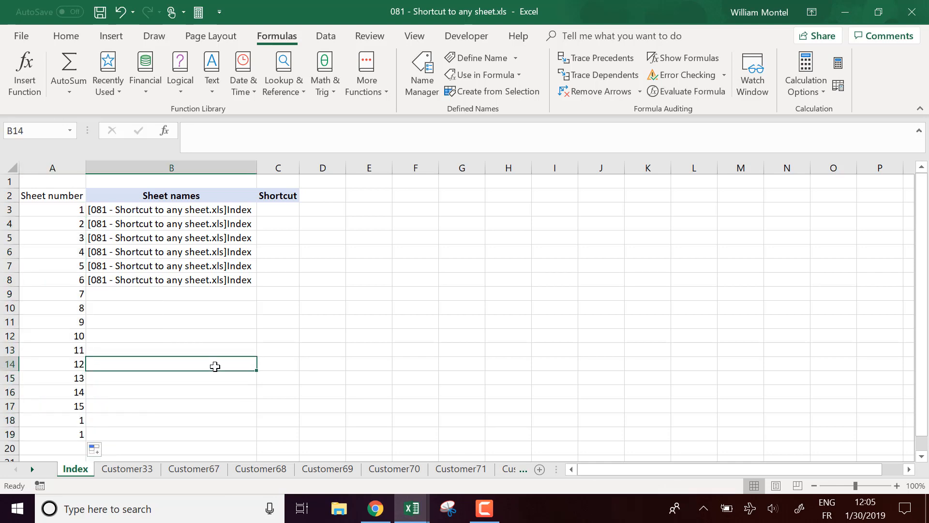
Step: Change the formula in B3 to =INDEX(Sheets,A3) so it uses the sheet number cell
{"action": "left_click", "coordinate": [237, 209]}
{"action": "double_click", "coordinate": [237, 209]}
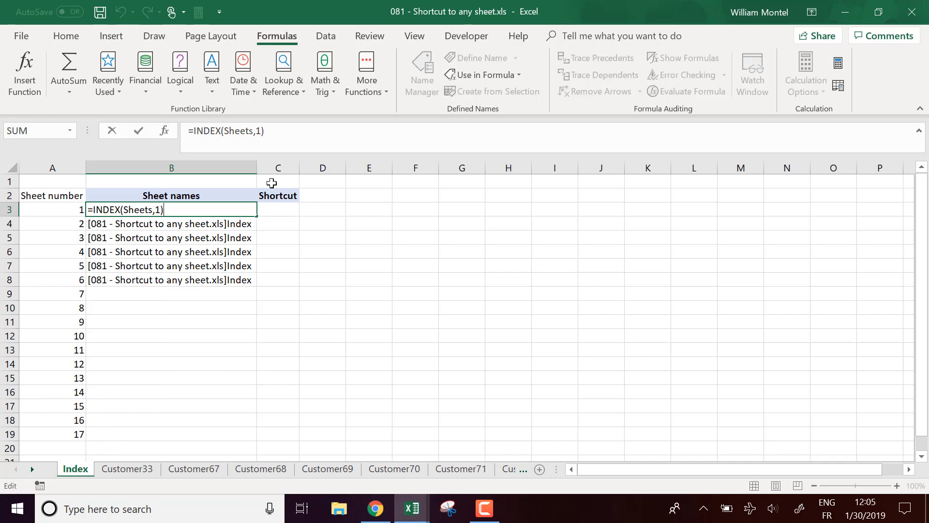
{"action": "left_click", "coordinate": [259, 131]}
{"action": "key", "text": "BackSpace"}
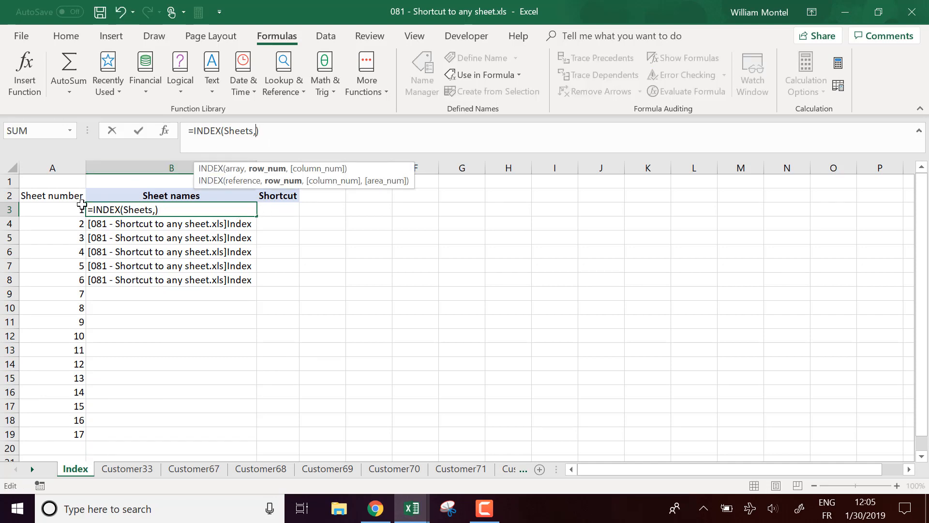
{"action": "left_click", "coordinate": [73, 207]}
{"action": "key", "text": "Return"}
Step: Fill the formula in B3 down to B19 and widen column B slightly
{"action": "left_click", "coordinate": [233, 212]}
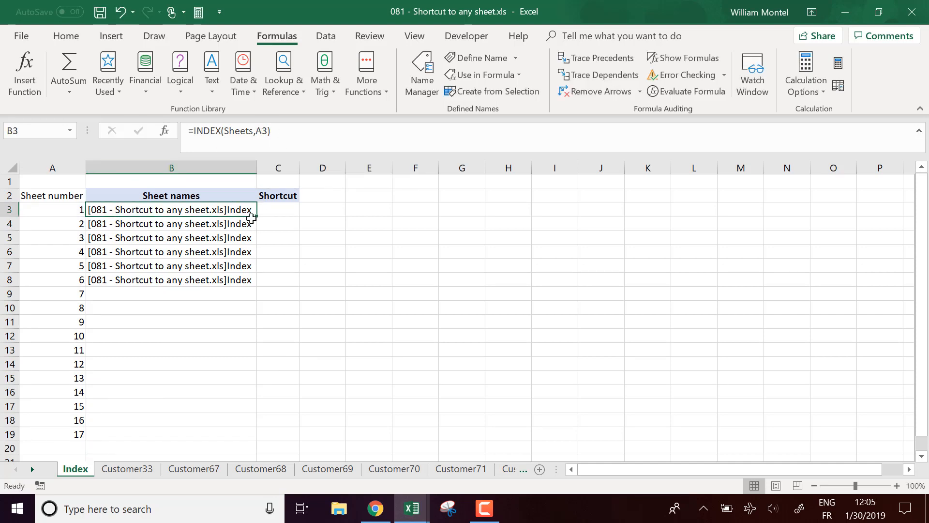
{"action": "left_click_drag", "start_coordinate": [260, 219], "coordinate": [209, 435]}
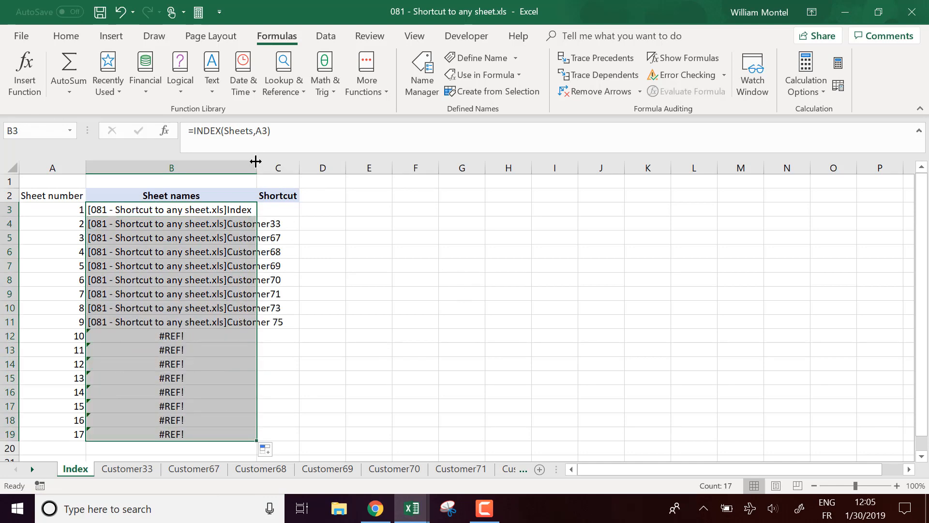
{"action": "left_click_drag", "start_coordinate": [257, 167], "coordinate": [272, 168]}
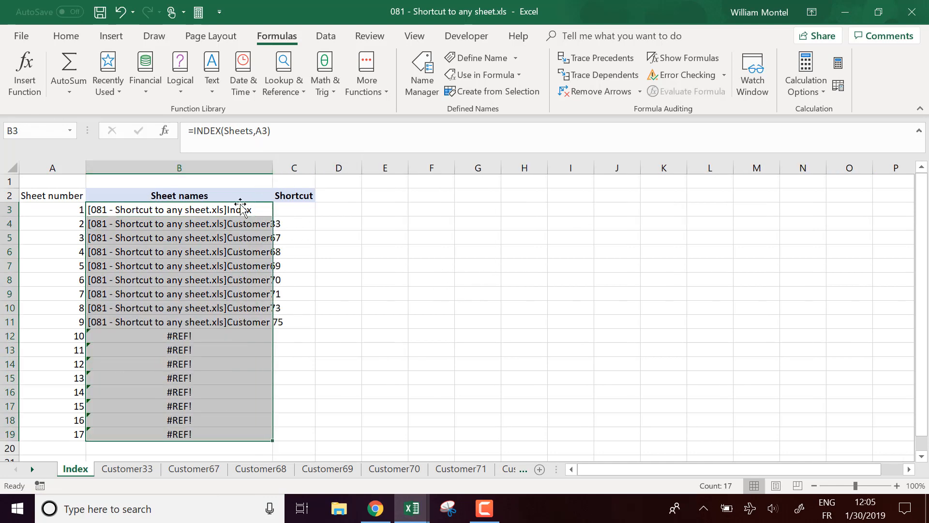
{"action": "left_click", "coordinate": [216, 194]}
Step: Insert a new column before the Shortcut column and enter the header Short name in C2
{"action": "left_click", "coordinate": [292, 167]}
{"action": "right_click", "coordinate": [288, 172]}
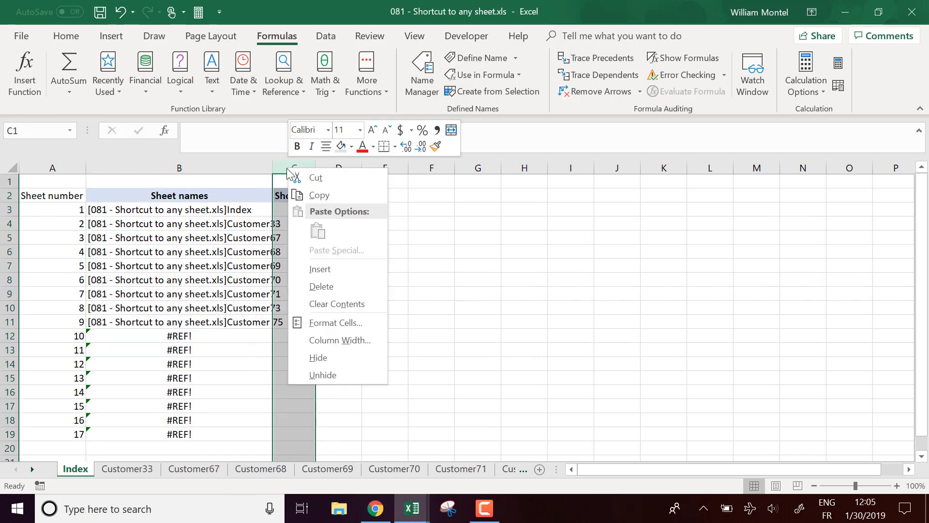
{"action": "left_click", "coordinate": [347, 269]}
{"action": "left_click", "coordinate": [322, 195]}
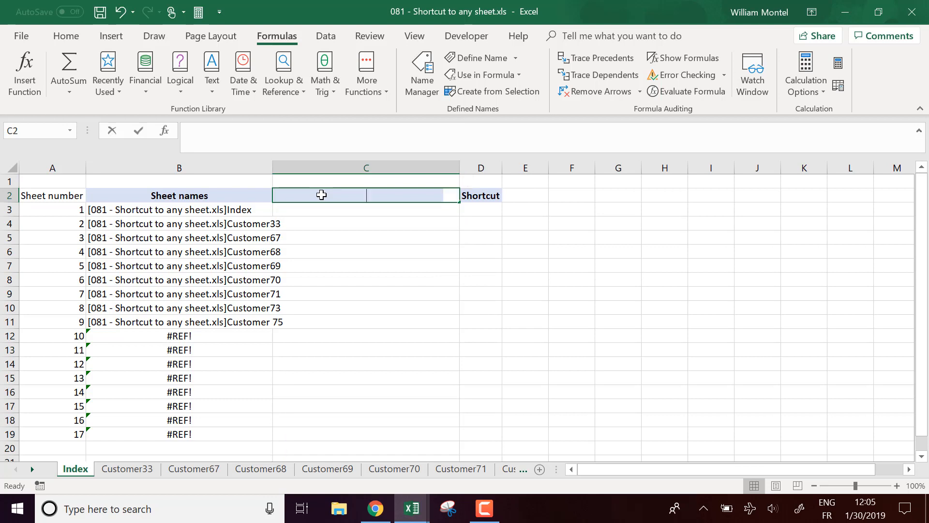
{"action": "type", "text": "Short n"}
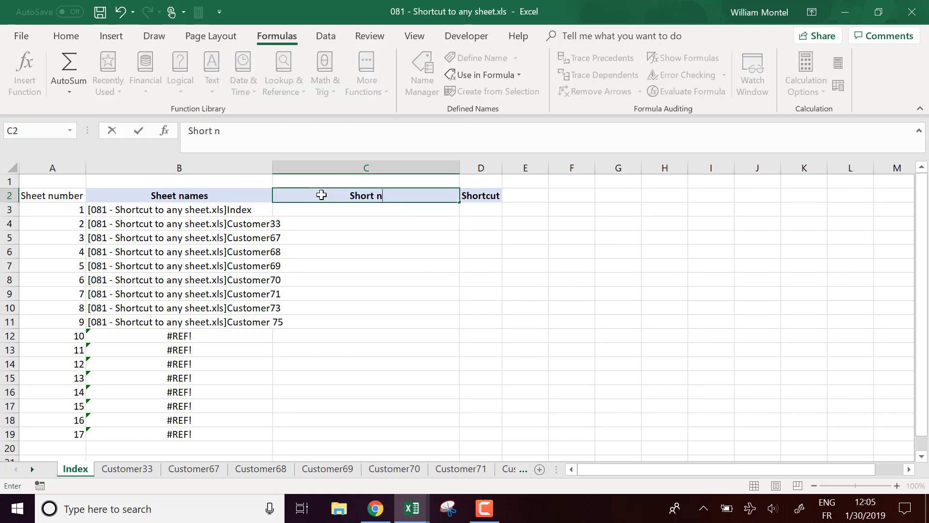
{"action": "type", "text": "ame"}
{"action": "key", "text": "Return"}
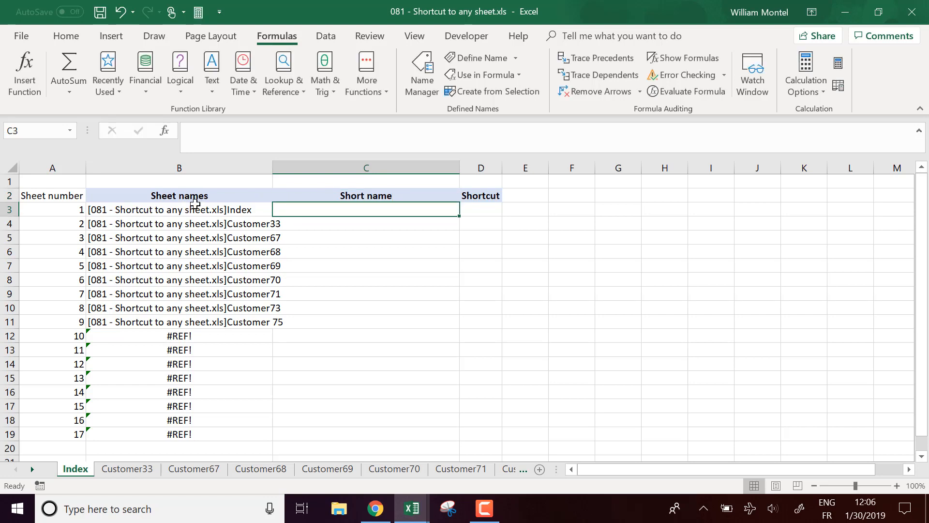
{"action": "left_click", "coordinate": [230, 213]}
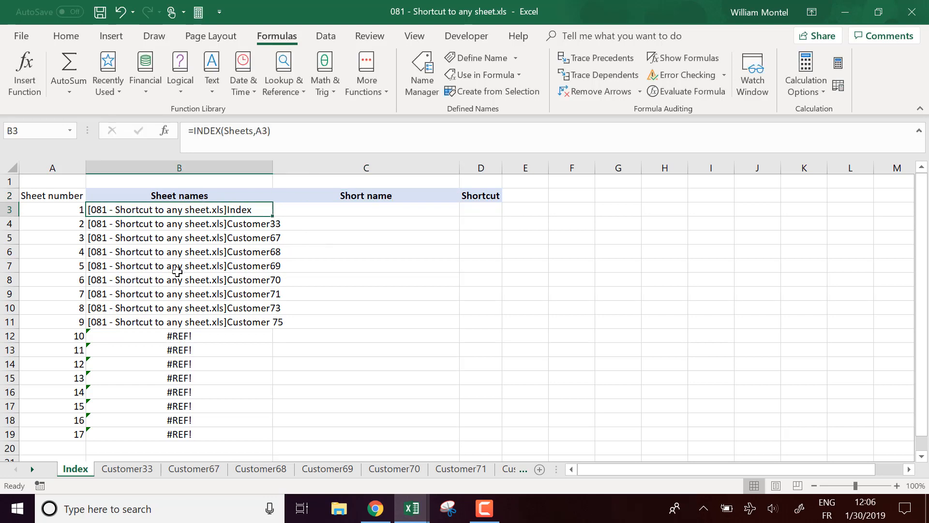
{"action": "left_click", "coordinate": [344, 209]}
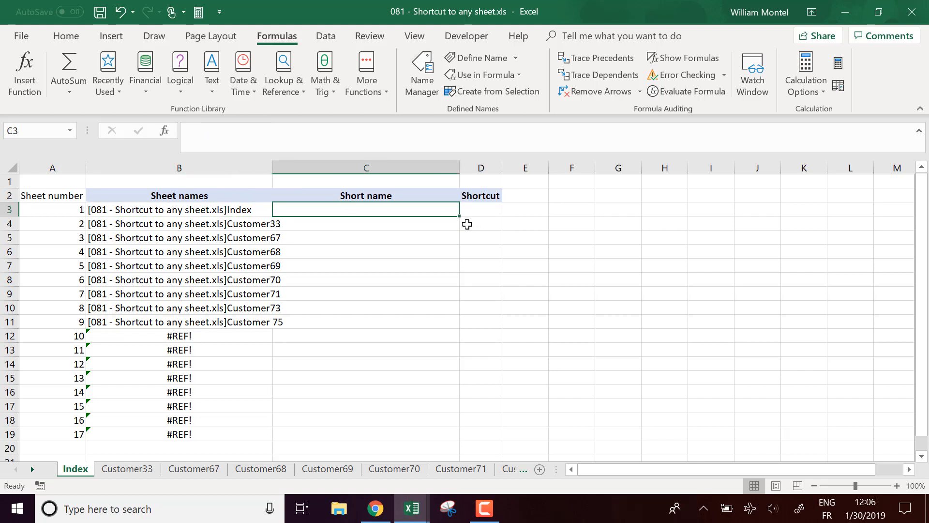
{"action": "type", "text": "="}
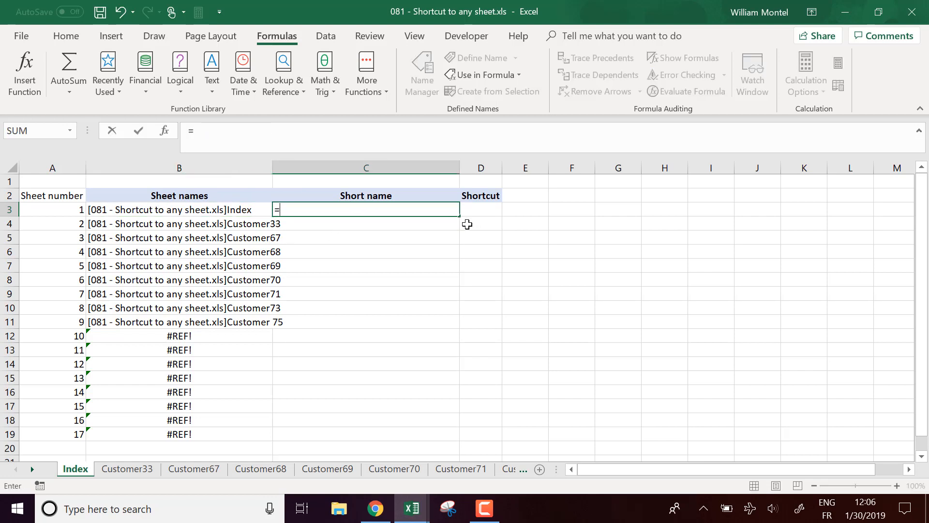
{"action": "key", "text": "Left"}
{"action": "key", "text": "BackSpace"}
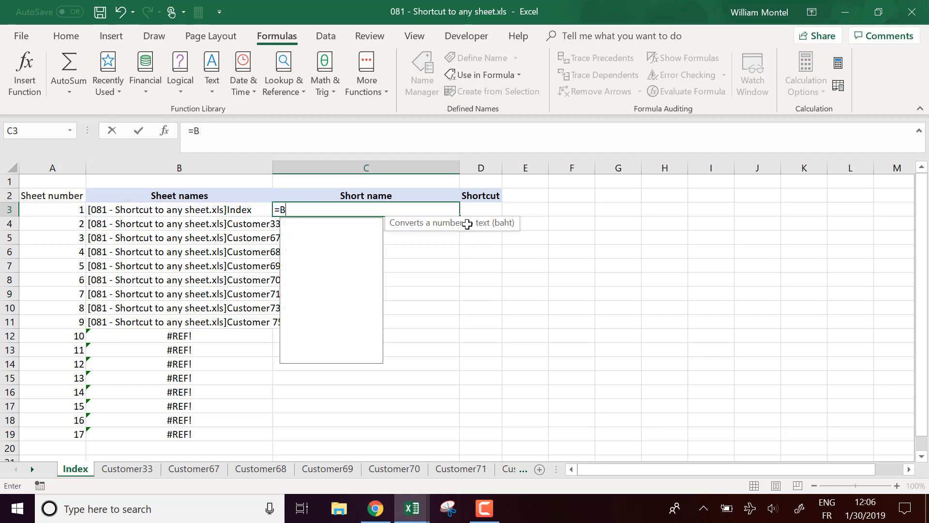
{"action": "key", "text": "BackSpace"}
{"action": "type", "text": "s"}
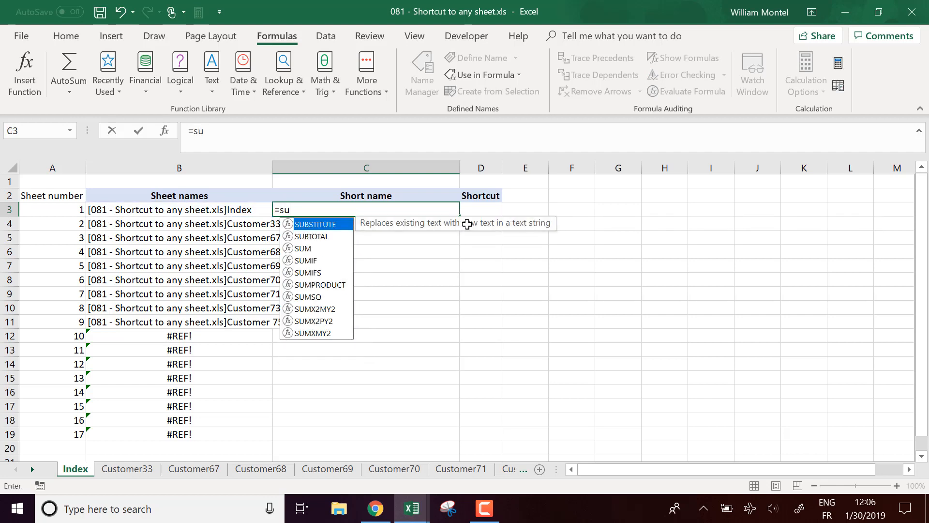
{"action": "type", "text": "u"}
{"action": "key", "text": "Tab"}
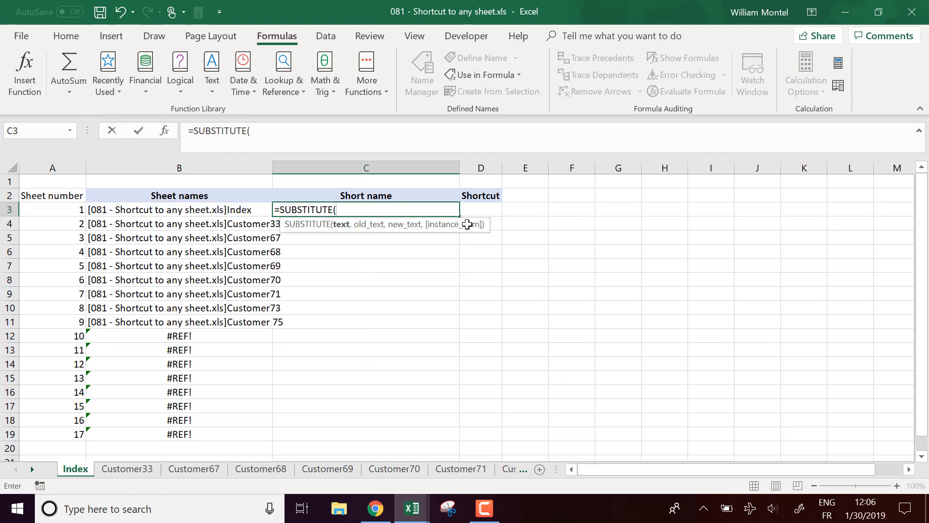
{"action": "key", "text": "Escape"}
Step: Enter the formula =REPLACE(B3,1,FIND("]",B3),"") in C3 to strip the workbook name from the sheet name
{"action": "type", "text": "=repalce"}
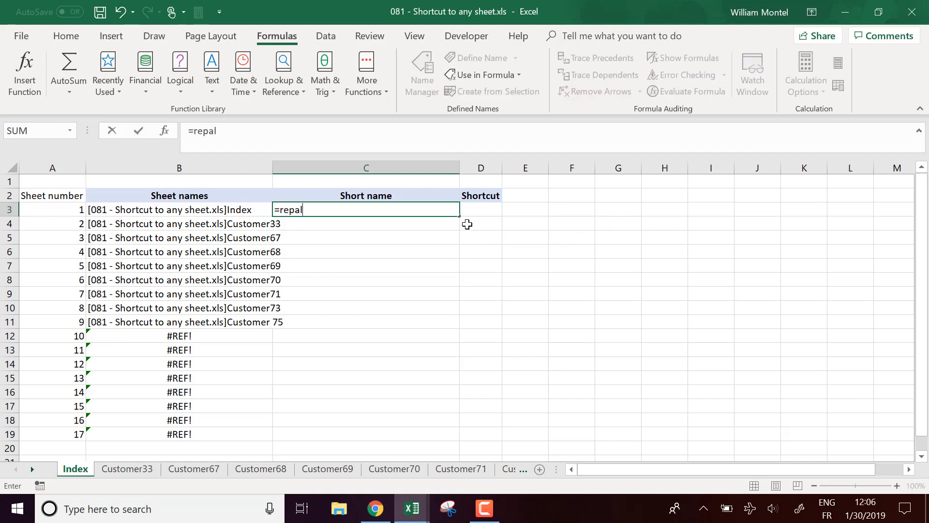
{"action": "key", "text": "BackSpace"}
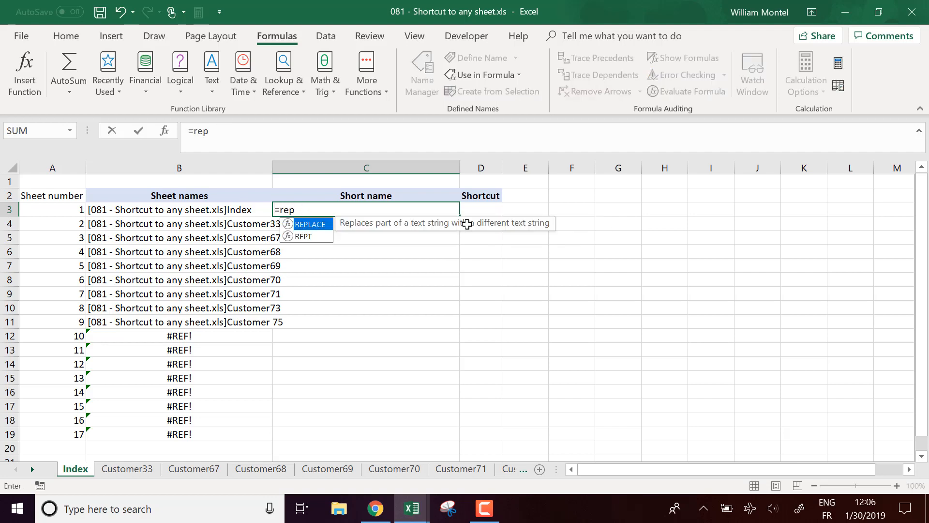
{"action": "key", "text": "Tab"}
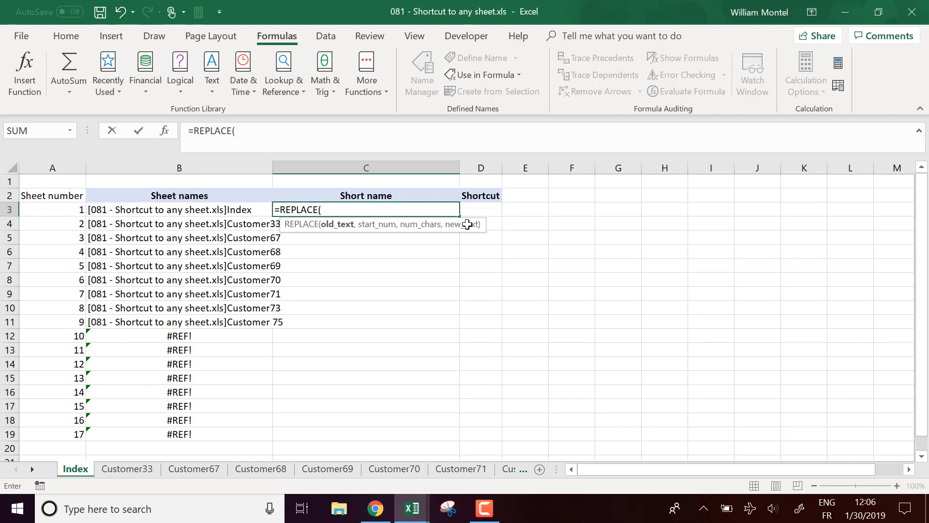
{"action": "key", "text": "Left"}
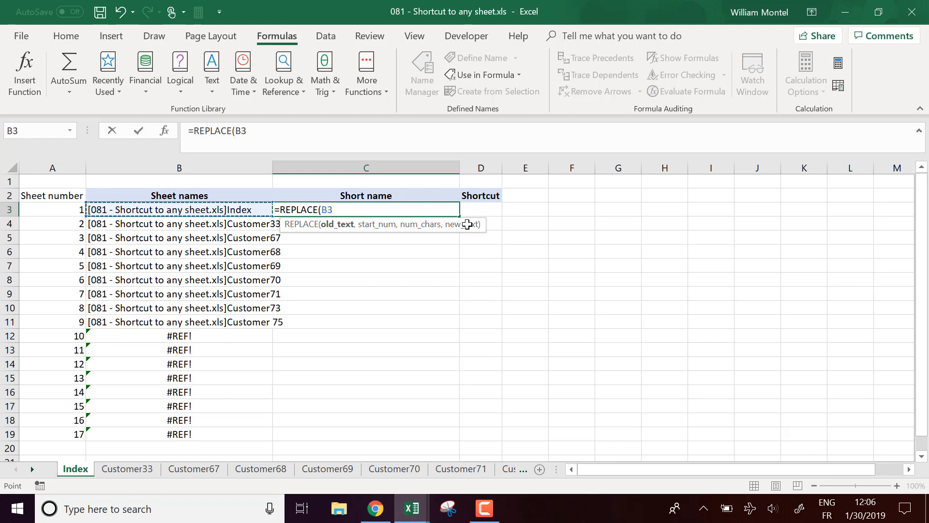
{"action": "type", "text": ","}
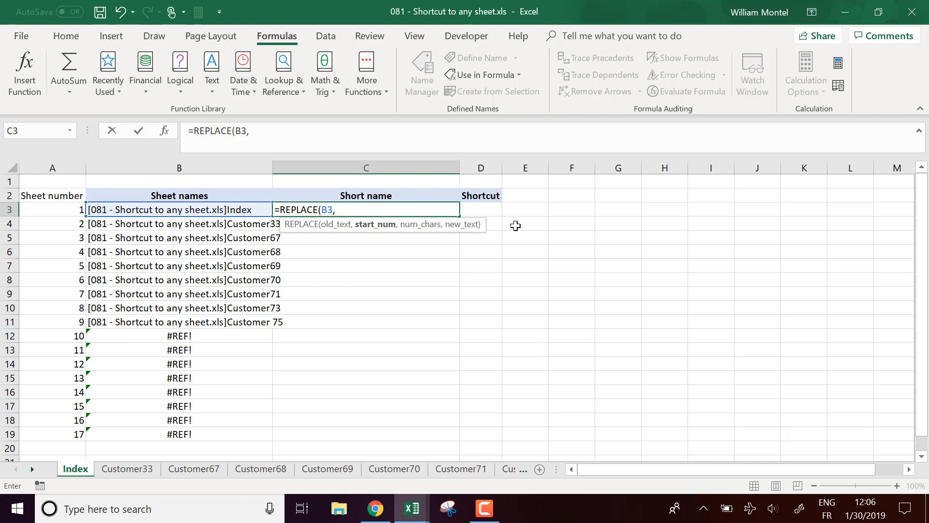
{"action": "type", "text": "1,"}
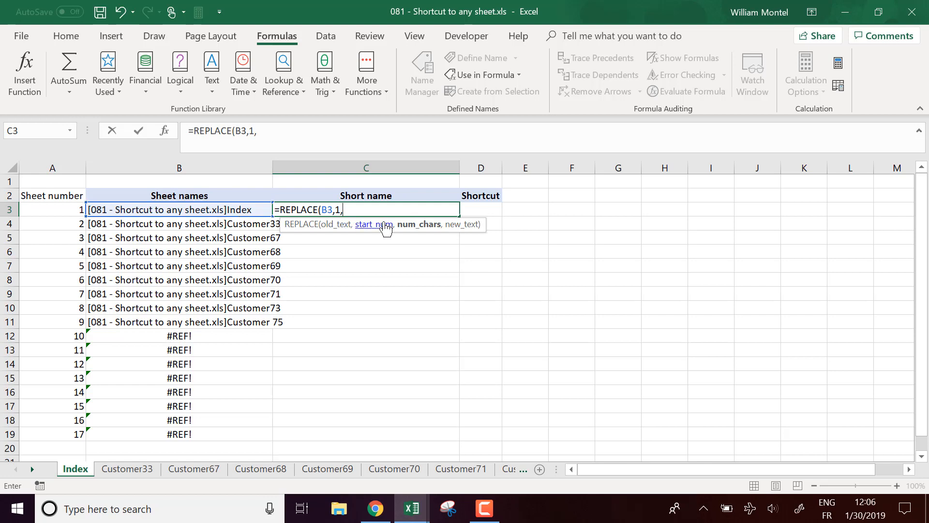
{"action": "type", "text": "find("}
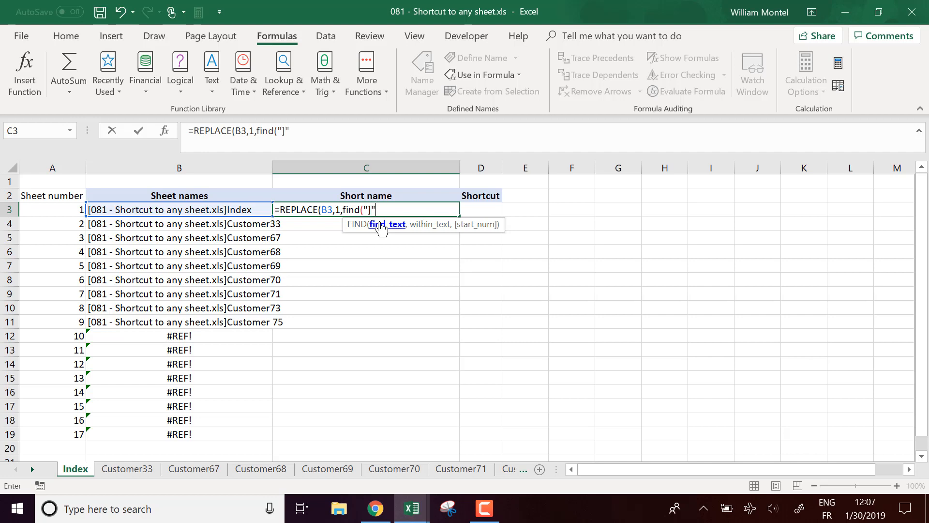
{"action": "type", "text": ","}
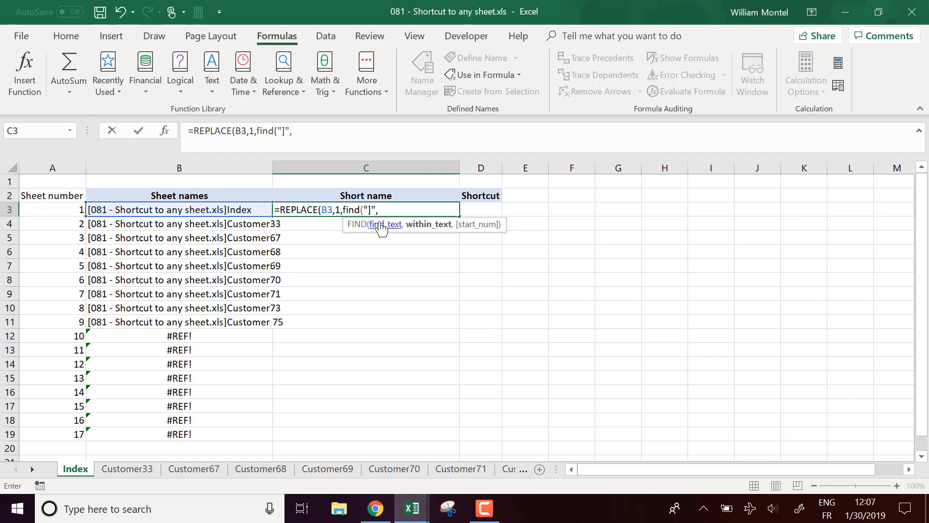
{"action": "left_click", "coordinate": [209, 208]}
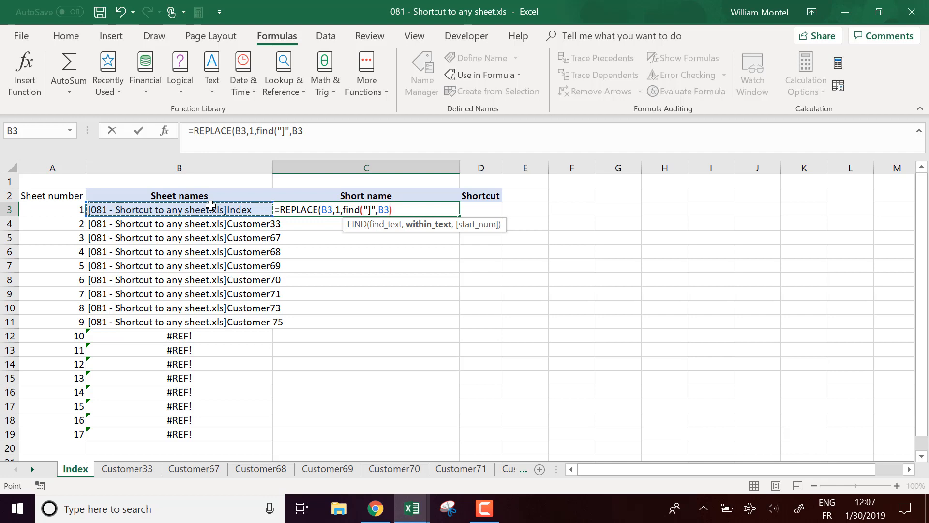
{"action": "type", "text": ")"}
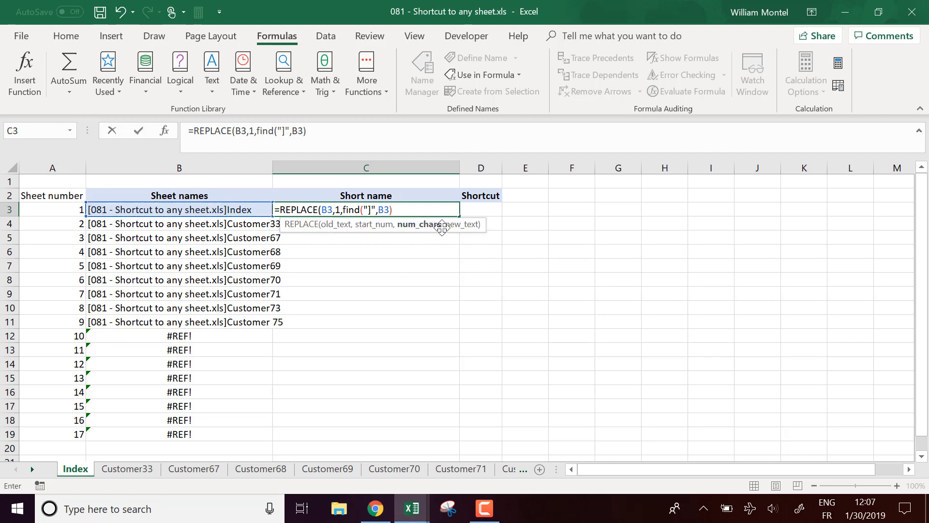
{"action": "type", "text": ",\"\")"}
{"action": "key", "text": "Return"}
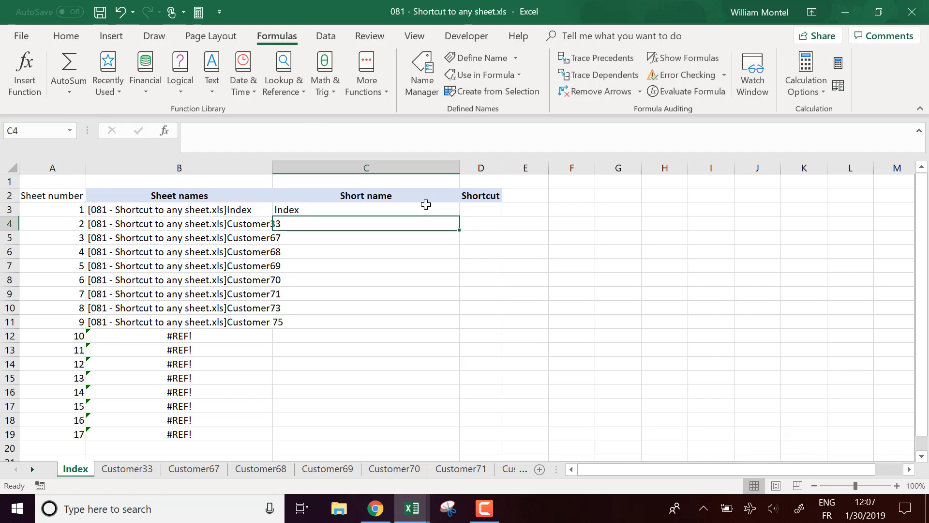
Step: Fill the short name formula in C3 down to C19 and widen column B to fit the full sheet names
{"action": "left_click_drag", "start_coordinate": [426, 207], "coordinate": [421, 198]}
{"action": "left_click", "coordinate": [448, 213]}
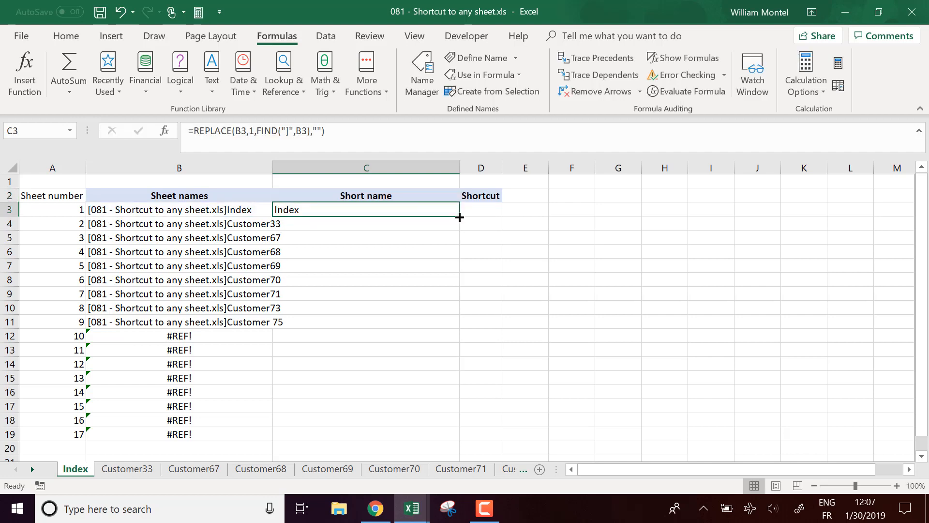
{"action": "double_click", "coordinate": [459, 217]}
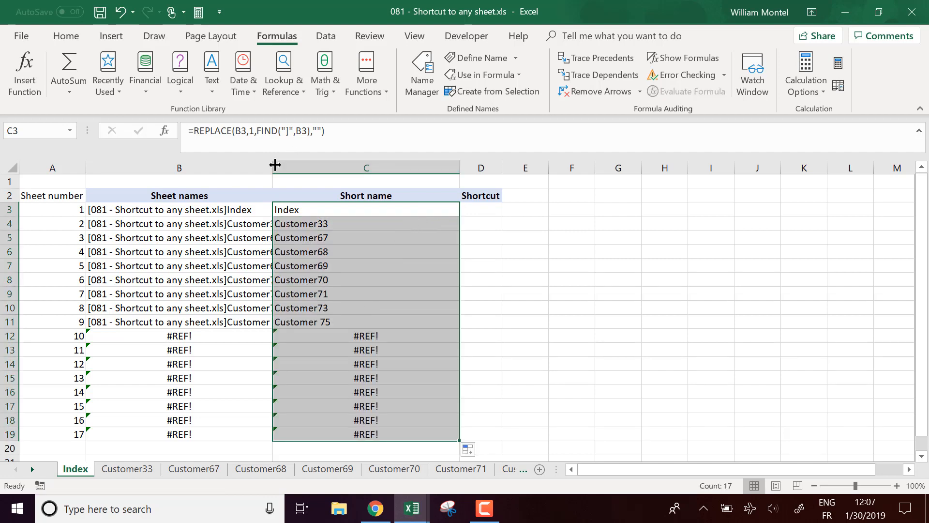
{"action": "left_click_drag", "start_coordinate": [273, 165], "coordinate": [295, 165]}
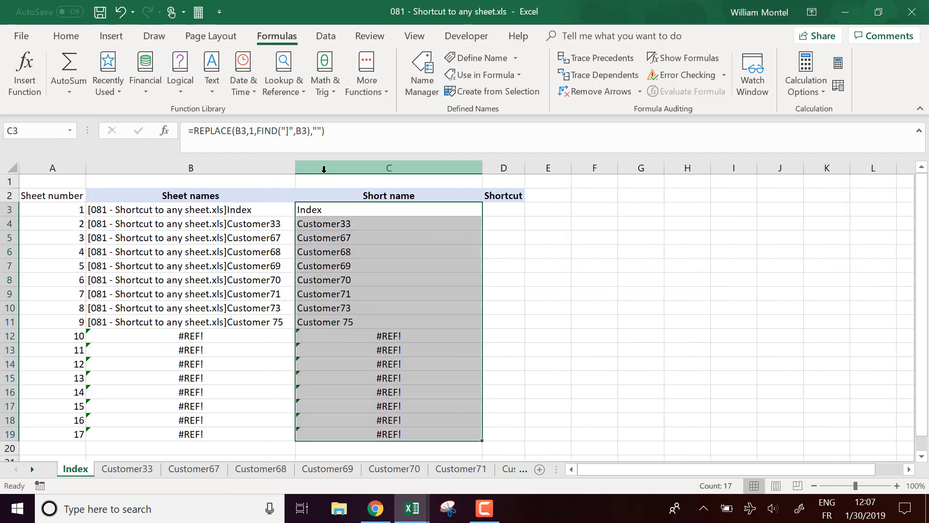
{"action": "left_click", "coordinate": [396, 262]}
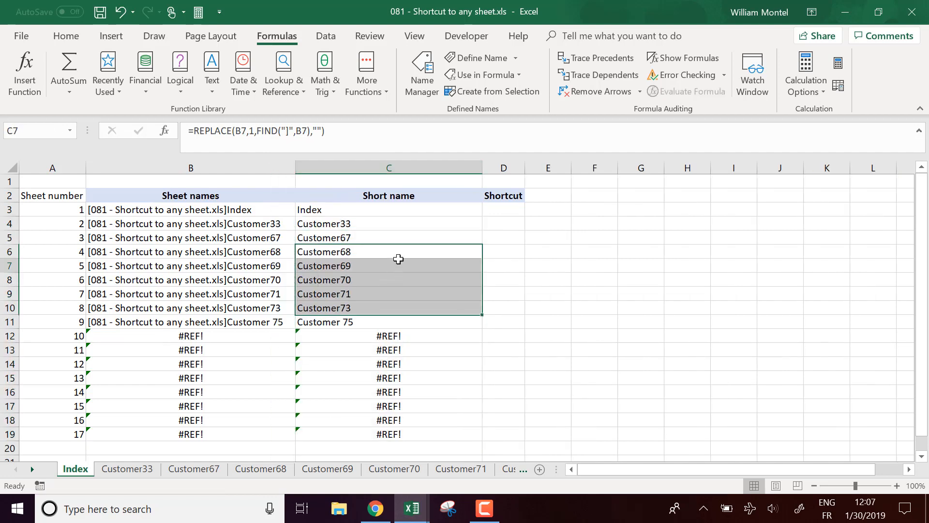
Step: Wrap the B3 formula in IFERROR with an empty text fallback: =IFERROR(INDEX(Sheets,A3),"")
{"action": "left_click", "coordinate": [143, 209]}
{"action": "left_click", "coordinate": [194, 134]}
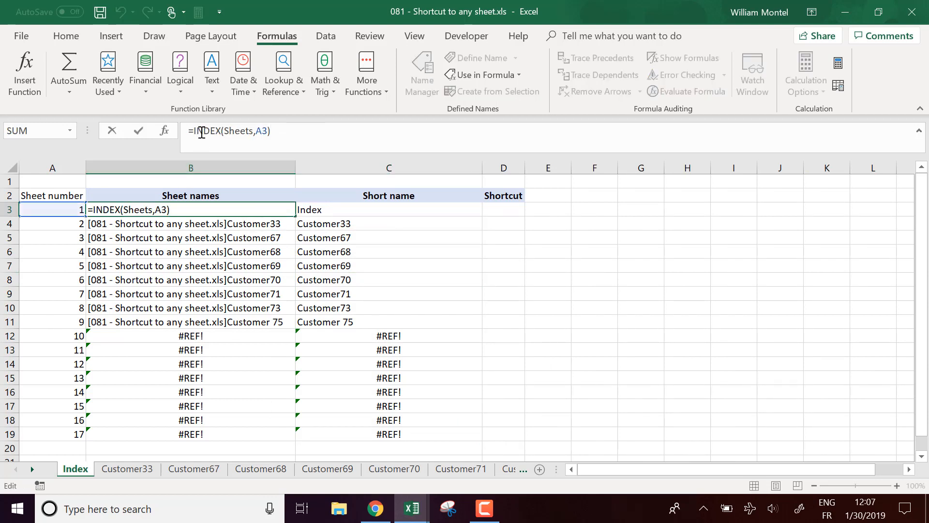
{"action": "type", "text": "iferror("}
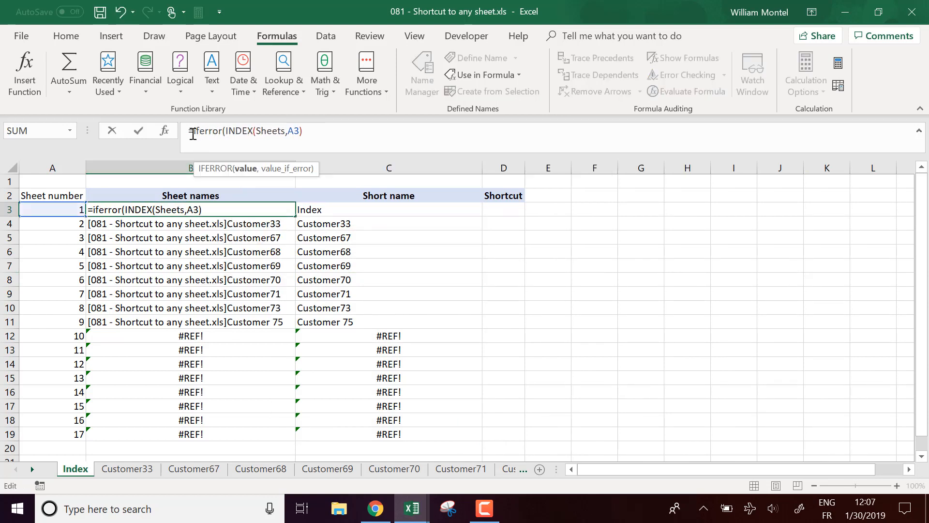
{"action": "type", "text": ","}
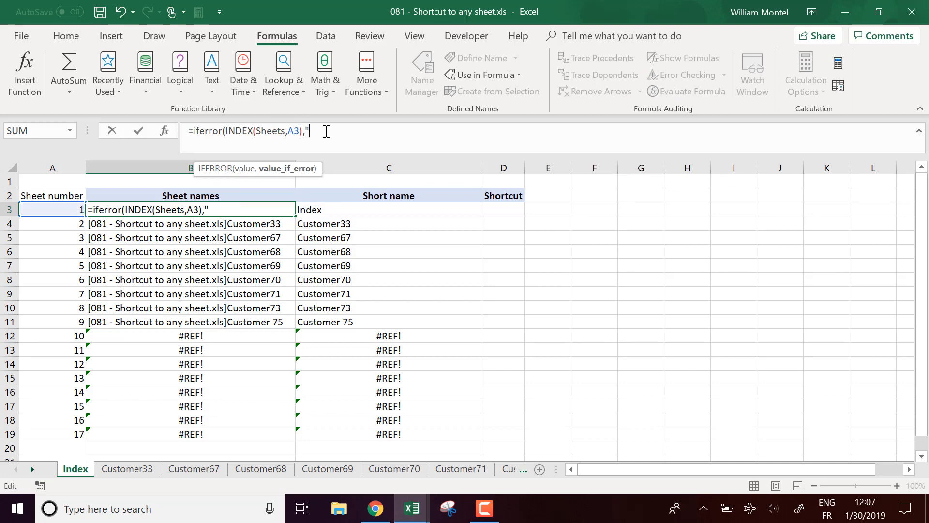
{"action": "type", "text": "\"\")"}
{"action": "key", "text": "Return"}
Step: Wrap the C3 formula in IFERROR with an empty text fallback: =IFERROR(REPLACE(B3,1,FIND("]",B3),""),"")
{"action": "left_click", "coordinate": [322, 208]}
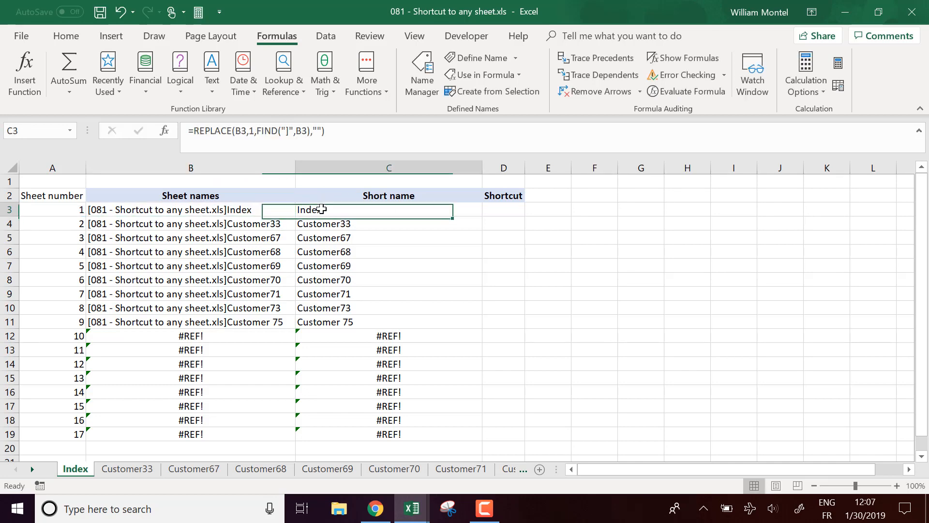
{"action": "left_click", "coordinate": [192, 131]}
{"action": "type", "text": "iferr"}
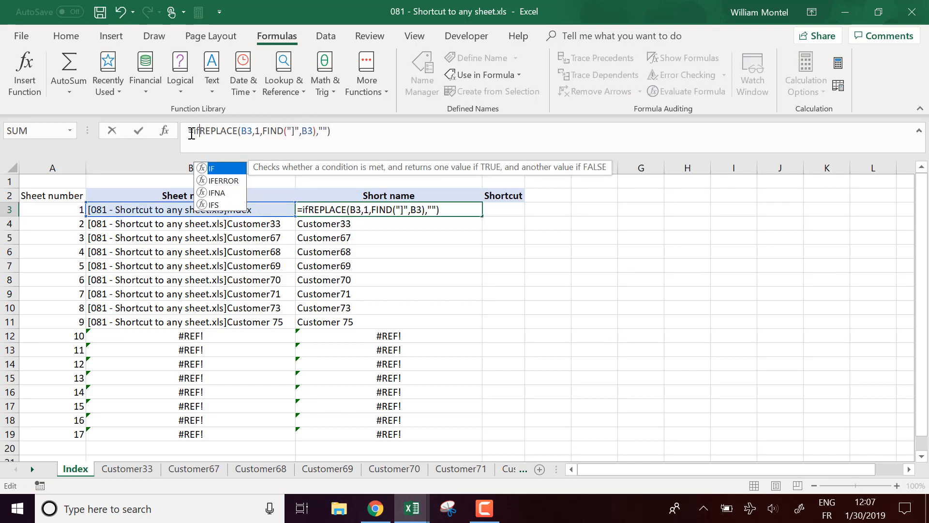
{"action": "type", "text": "or("}
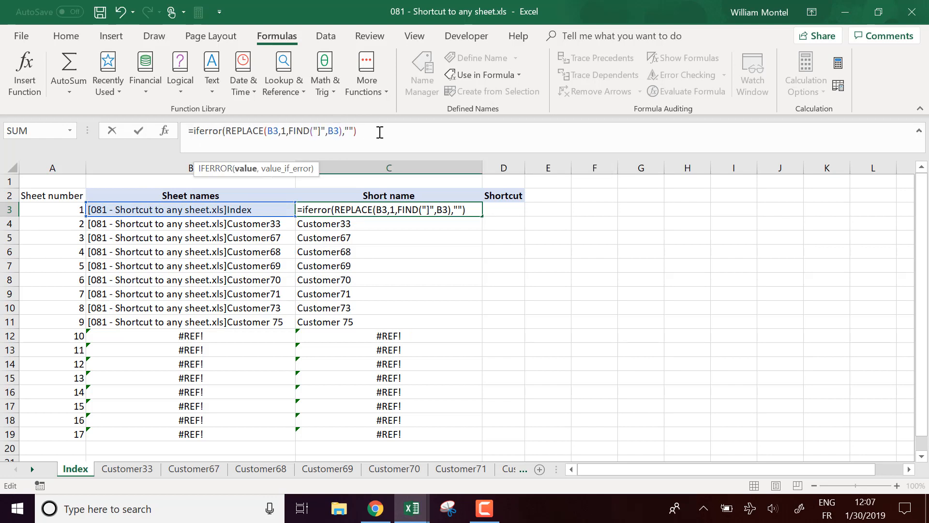
{"action": "type", "text": ",\"\")"}
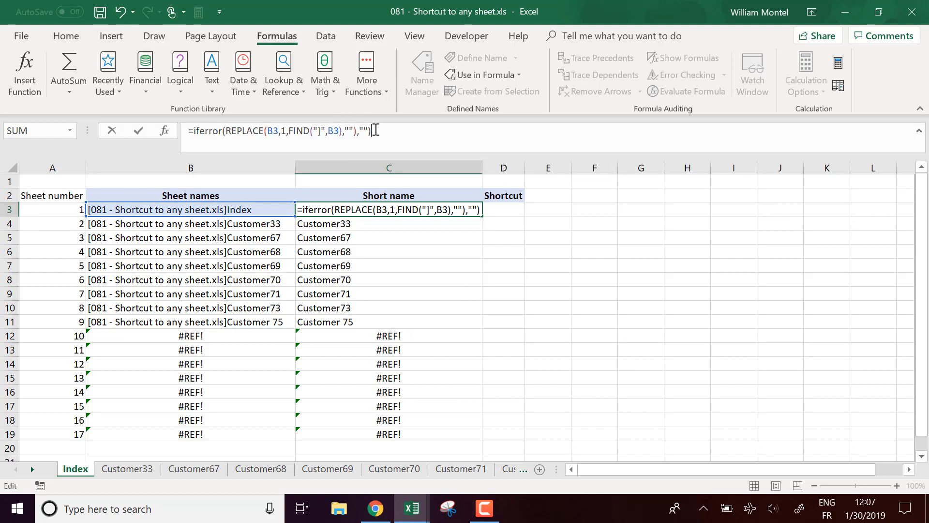
{"action": "key", "text": "Return"}
Step: Fill the formulas in B3:C3 down to row 19 and widen the Shortcut column slightly
{"action": "left_click_drag", "start_coordinate": [266, 209], "coordinate": [463, 209]}
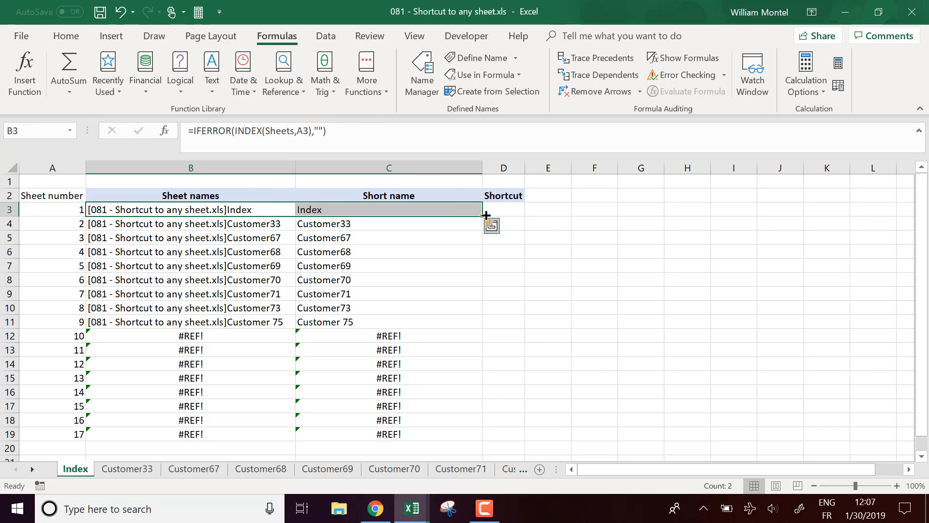
{"action": "double_click", "coordinate": [482, 216]}
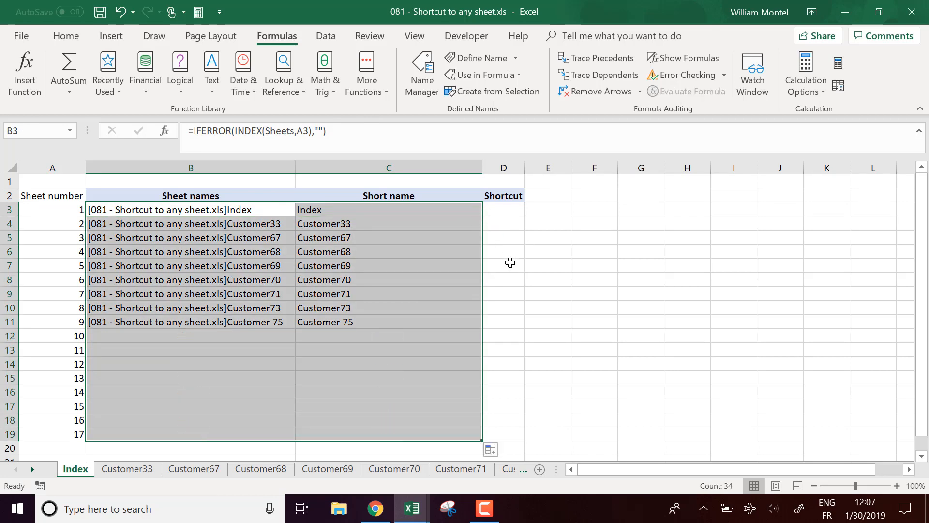
{"action": "left_click", "coordinate": [408, 336]}
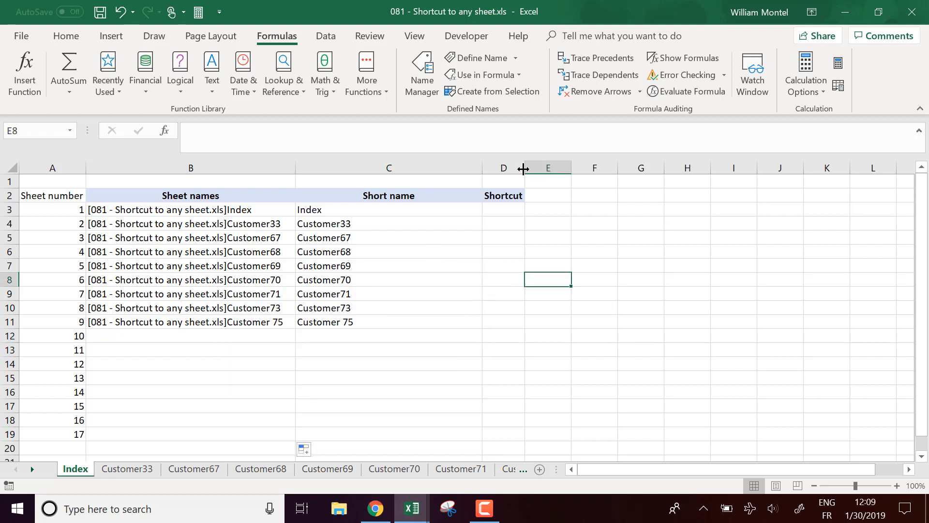
{"action": "left_click_drag", "start_coordinate": [524, 168], "coordinate": [539, 168]}
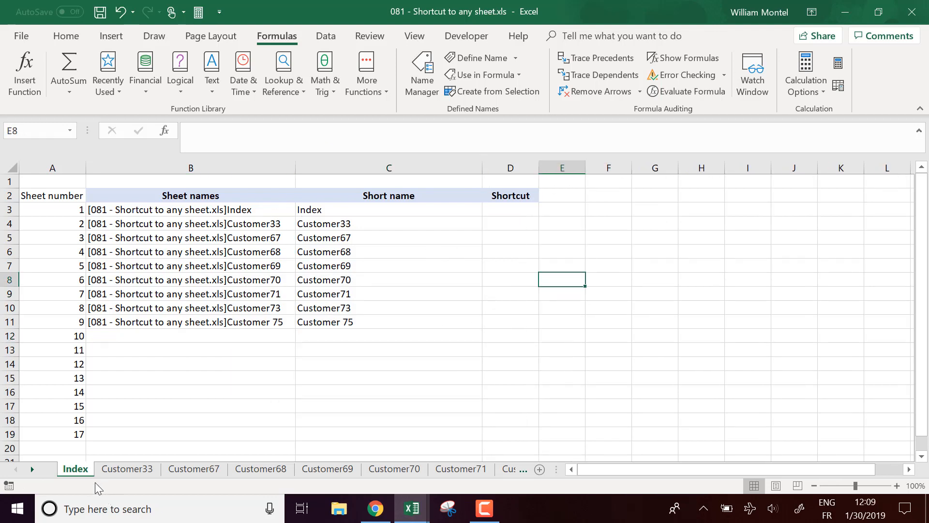
Step: Add a new blank worksheet right after Index and return to the Index sheet
{"action": "left_click", "coordinate": [539, 470]}
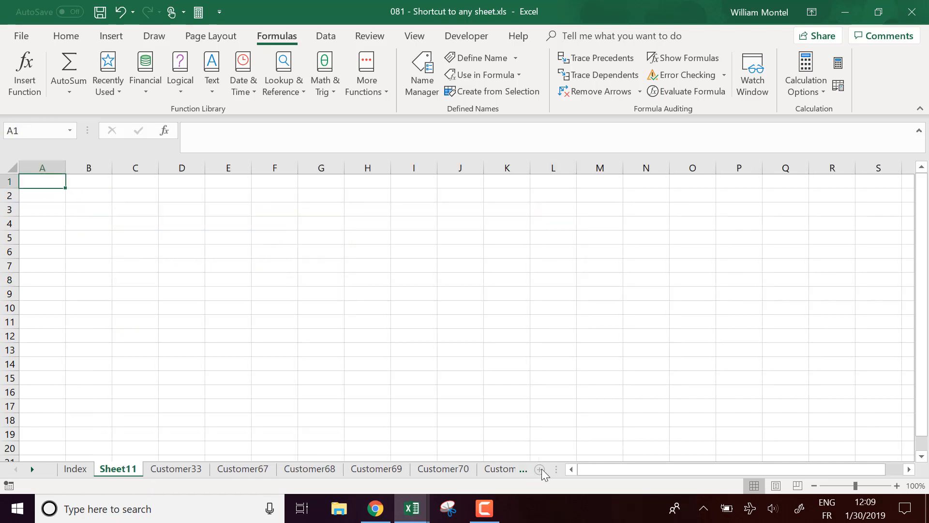
{"action": "left_click", "coordinate": [80, 472]}
{"action": "left_click", "coordinate": [279, 238]}
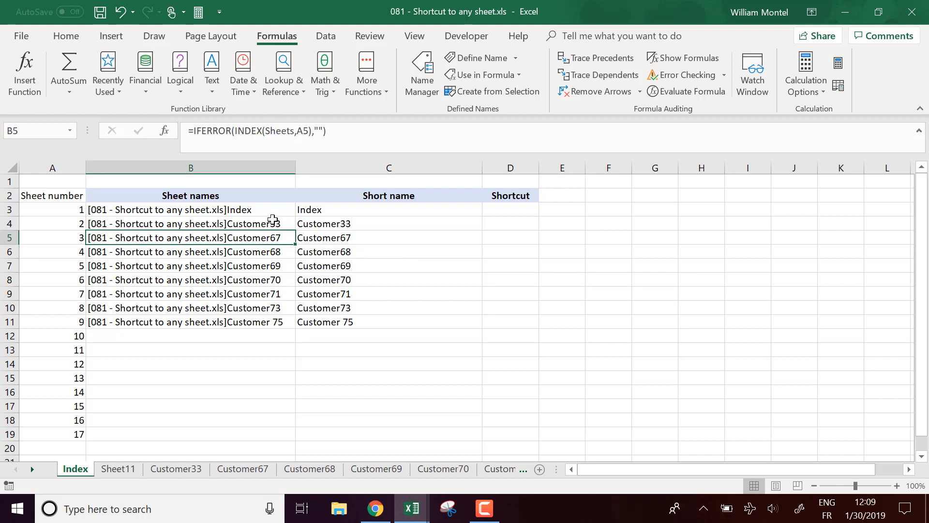
Step: Try to refresh the sheet list by recalculating the workbook with Calculate Now
{"action": "left_click", "coordinate": [818, 86]}
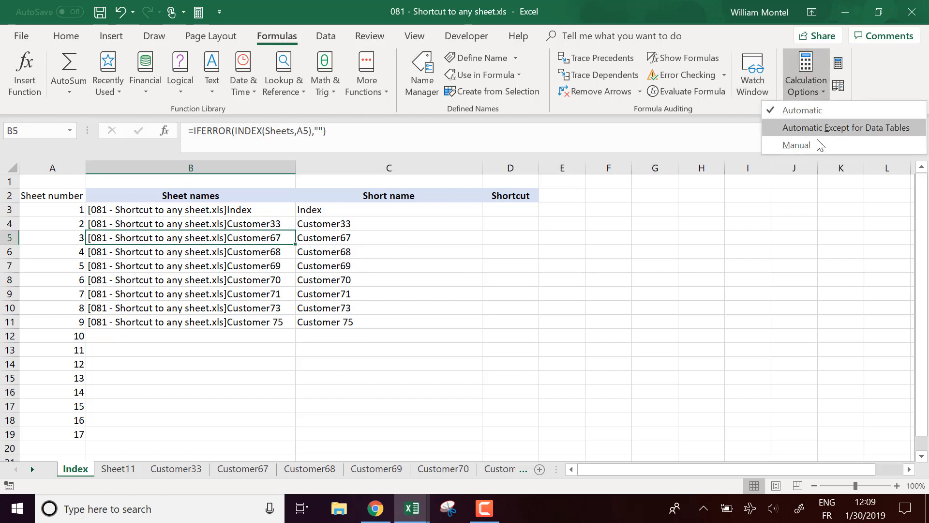
{"action": "left_click", "coordinate": [857, 71]}
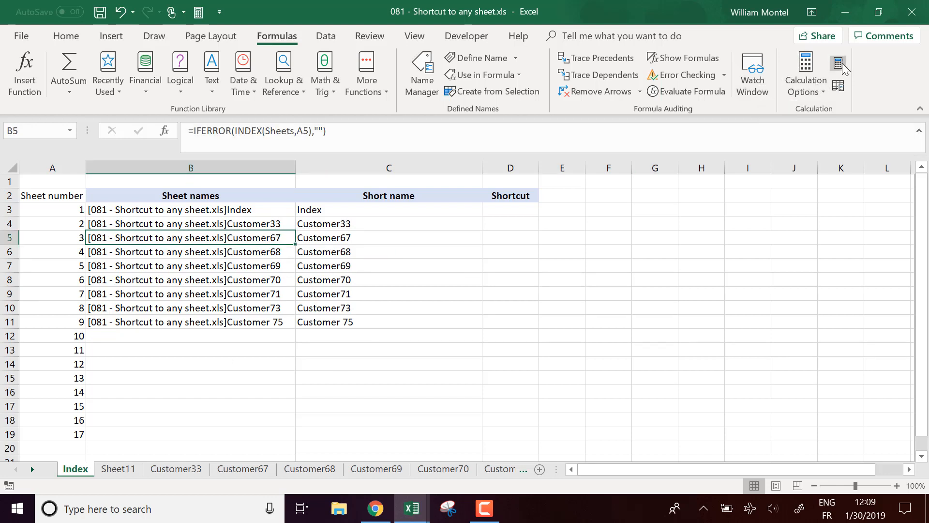
{"action": "left_click", "coordinate": [843, 64]}
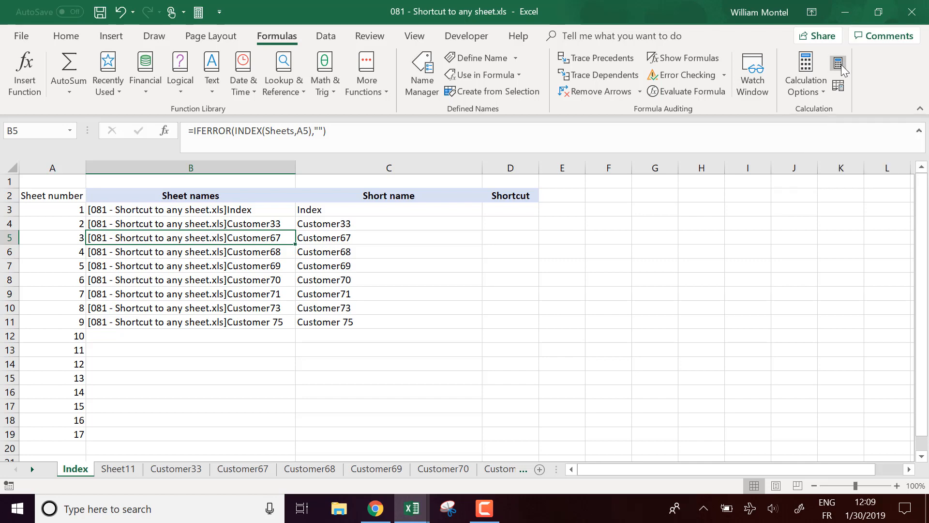
Step: Refill the formula in B3 down to B19 to refresh the list of sheet names
{"action": "left_click", "coordinate": [290, 212]}
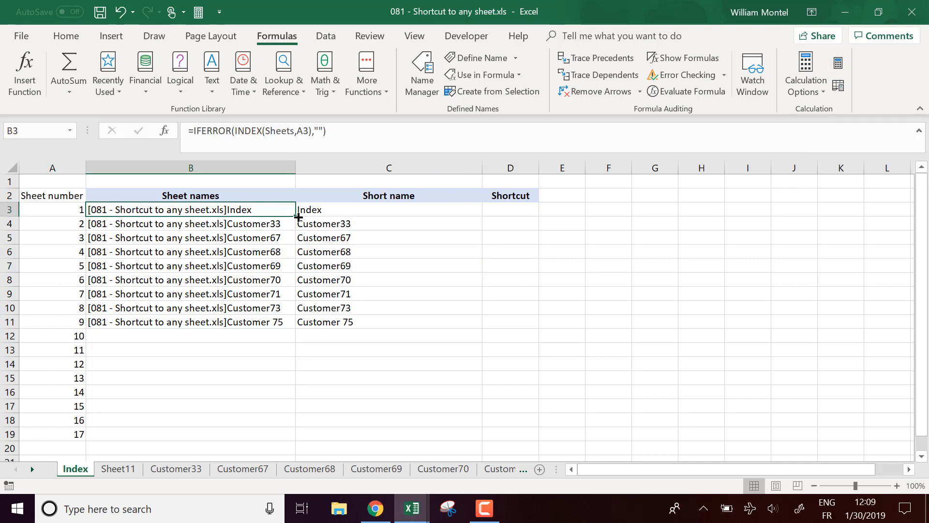
{"action": "double_click", "coordinate": [298, 217]}
{"action": "left_click_drag", "start_coordinate": [453, 209], "coordinate": [424, 450]}
{"action": "left_click", "coordinate": [235, 209]}
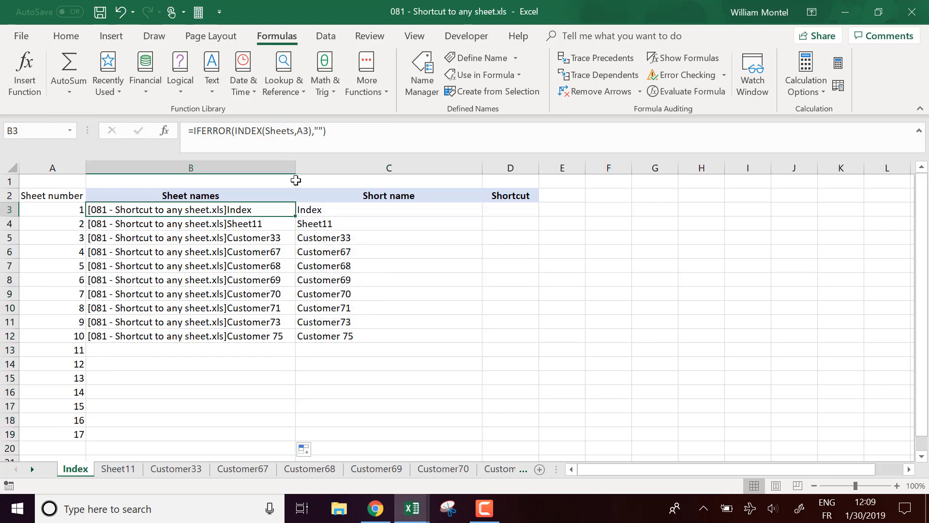
{"action": "left_click", "coordinate": [342, 223]}
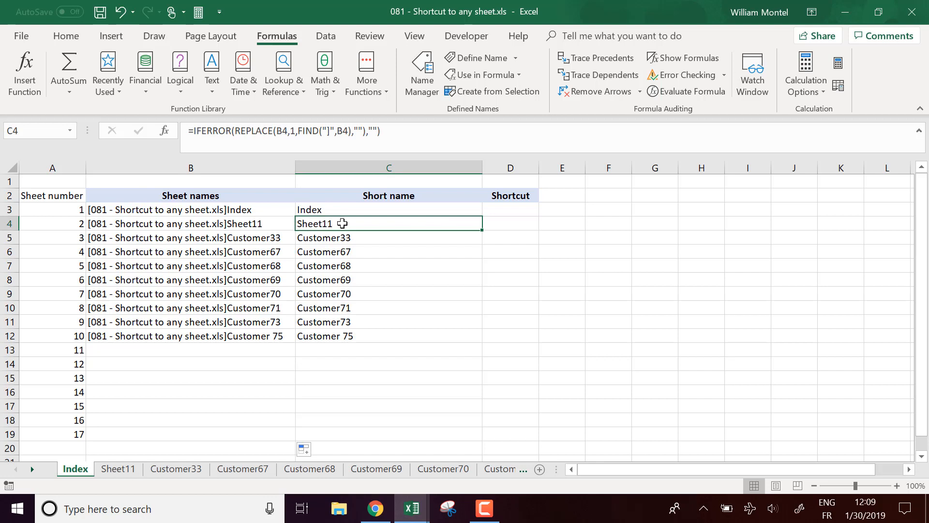
{"action": "left_click", "coordinate": [285, 210]}
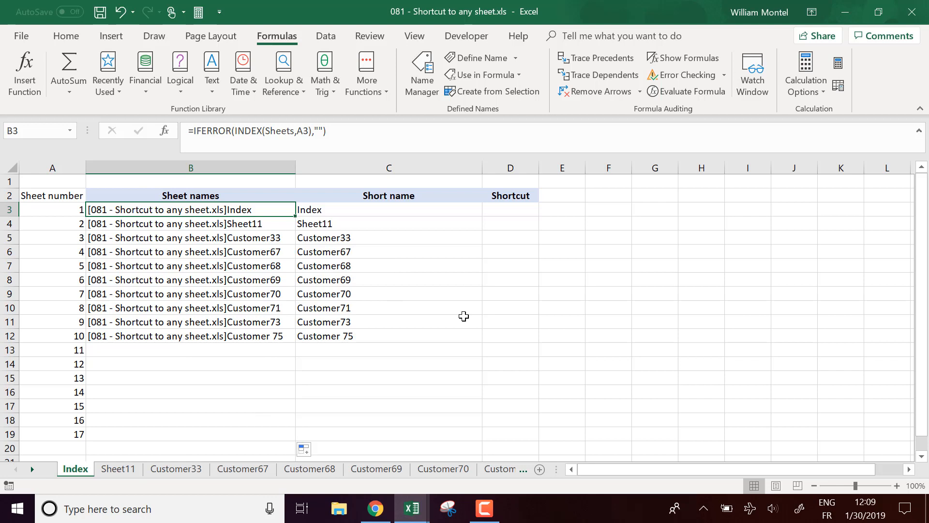
{"action": "left_click", "coordinate": [561, 296]}
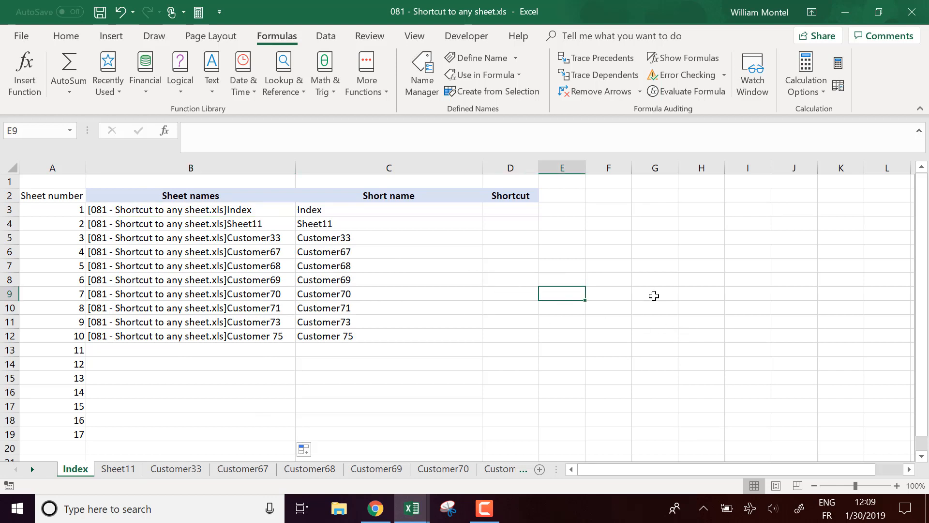
{"action": "scroll", "coordinate": [392, 247], "scroll_direction": "down", "scroll_amount": 6}
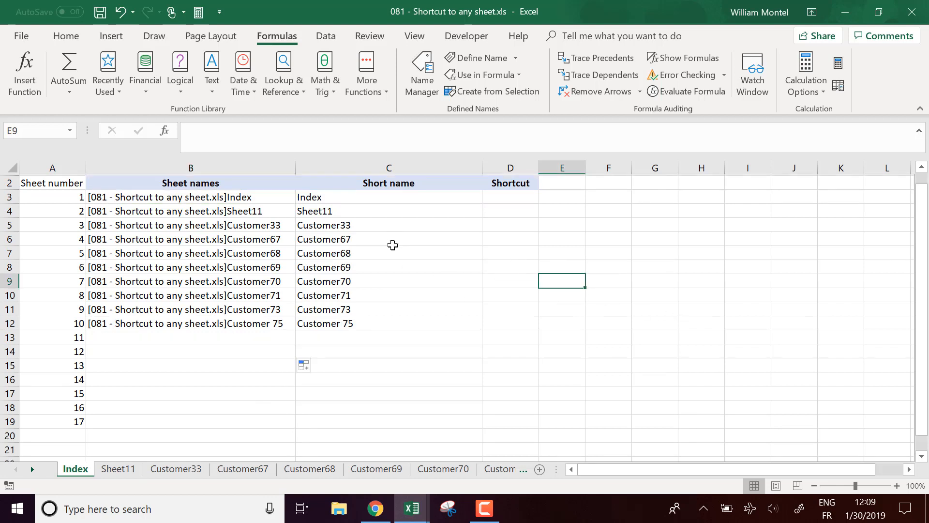
{"action": "scroll", "coordinate": [436, 378], "scroll_direction": "up", "scroll_amount": 6}
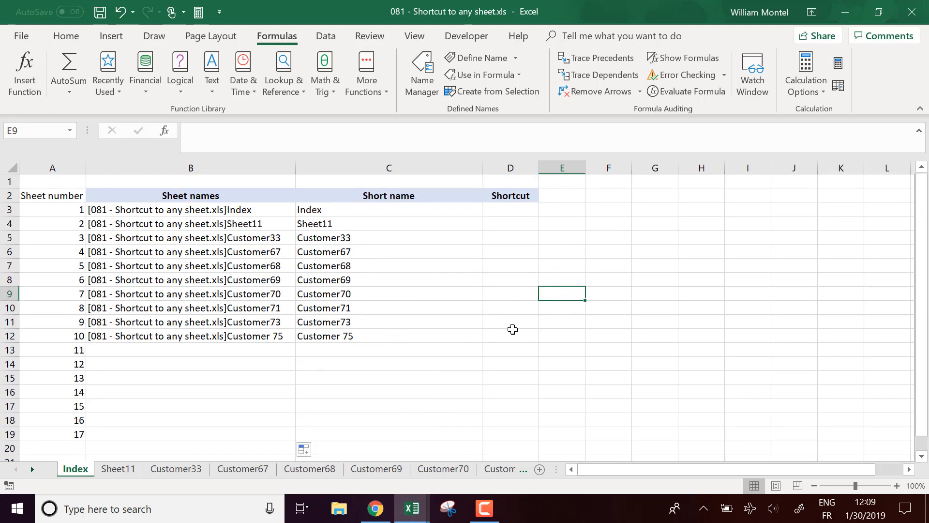
{"action": "left_click", "coordinate": [679, 279]}
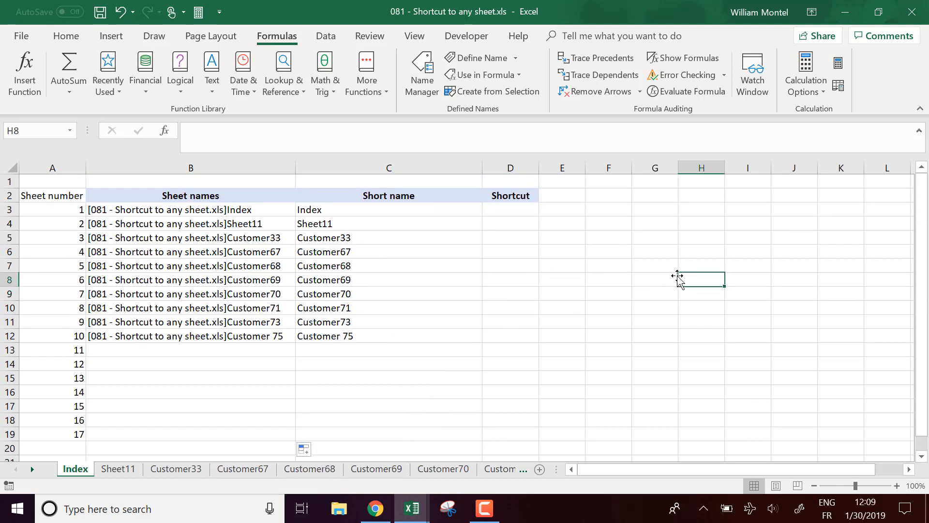
Step: Try to find 70 on the Index sheet with the current search options
{"action": "key", "text": "ctrl+f"}
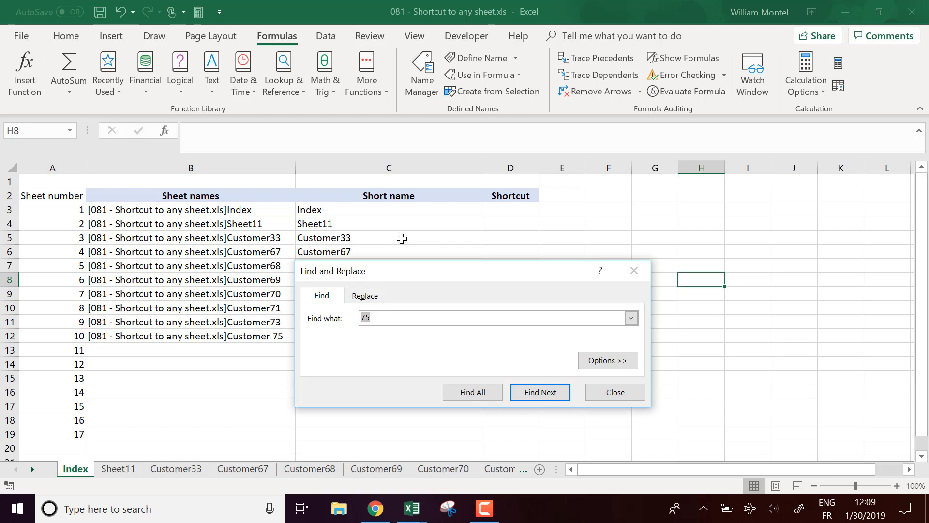
{"action": "left_click_drag", "start_coordinate": [488, 273], "coordinate": [692, 164]}
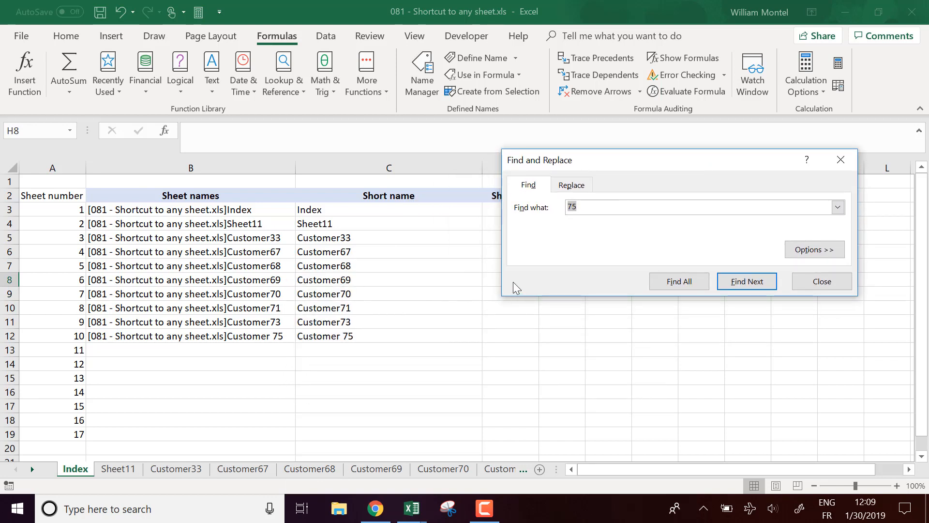
{"action": "type", "text": "70"}
{"action": "key", "text": "Return"}
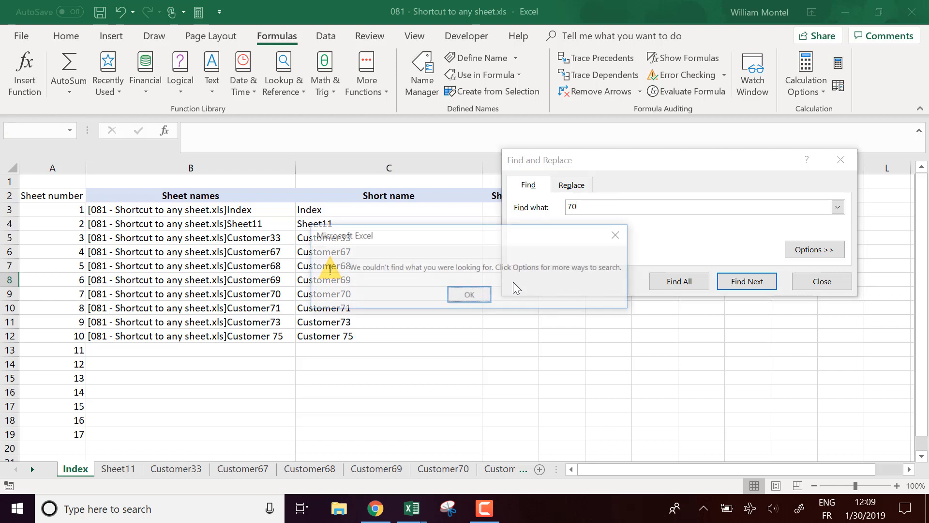
{"action": "left_click", "coordinate": [470, 295]}
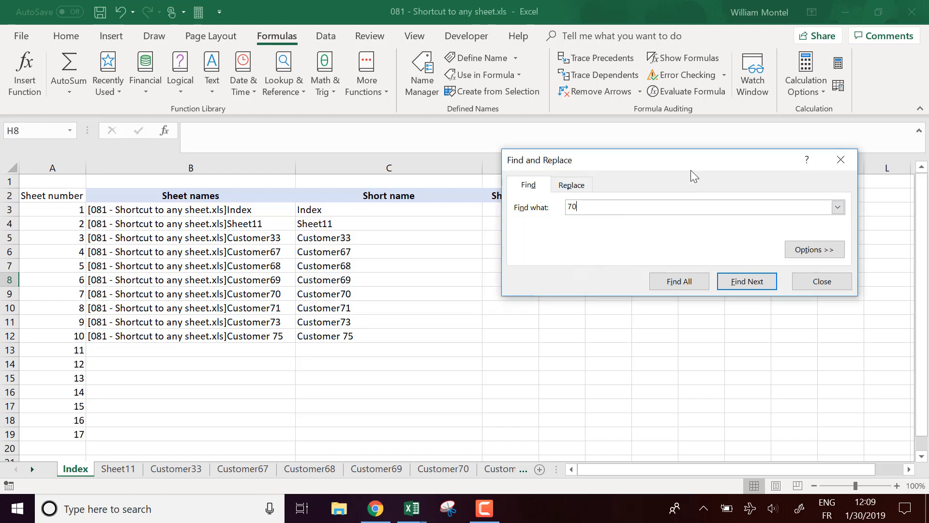
Step: Set the search to look in Values and find two successive matches for 70 on the Index sheet
{"action": "left_click", "coordinate": [818, 250]}
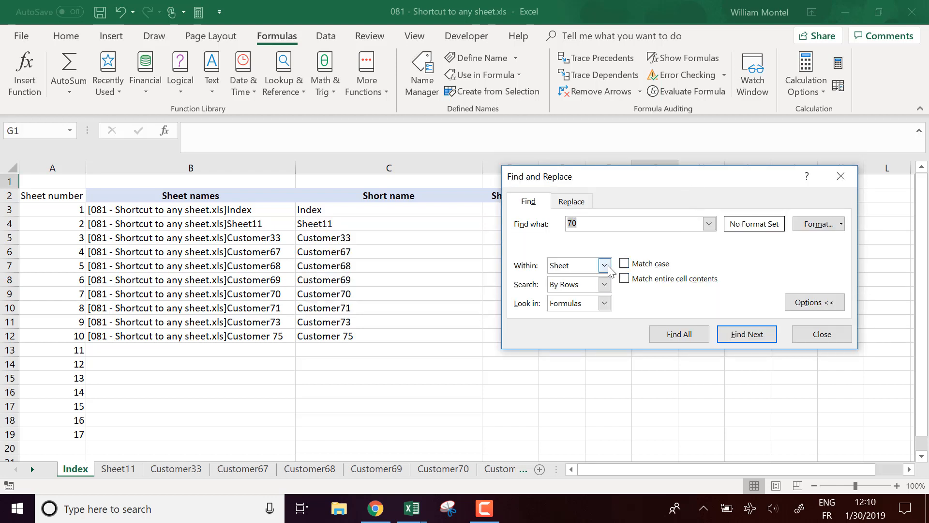
{"action": "left_click", "coordinate": [604, 303]}
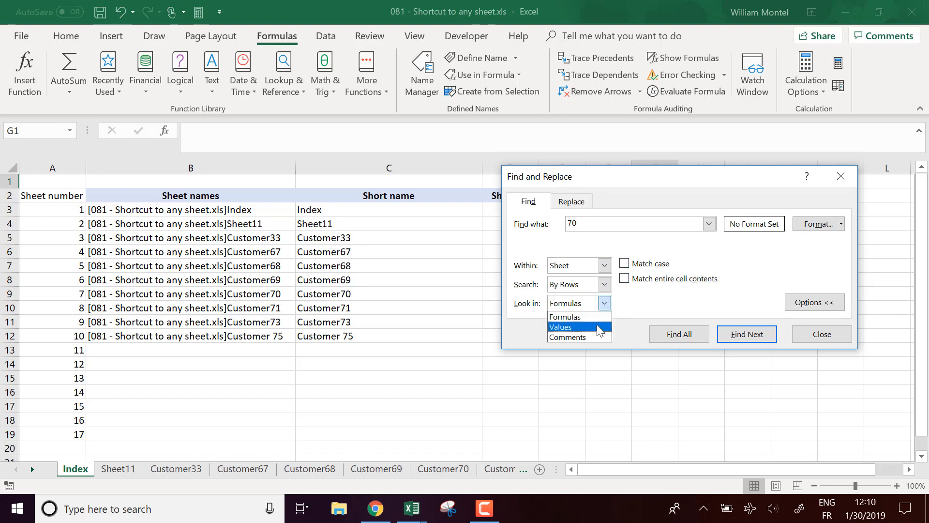
{"action": "left_click", "coordinate": [603, 325]}
{"action": "left_click", "coordinate": [747, 334]}
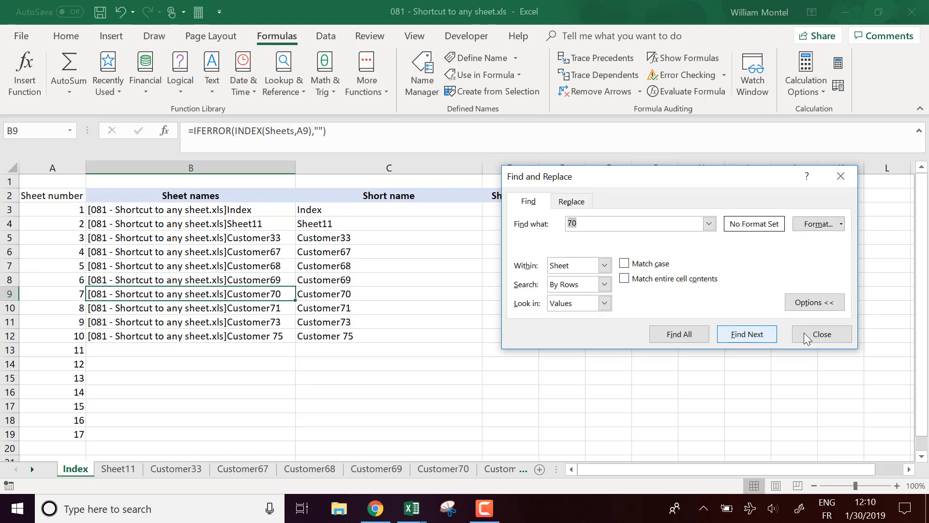
{"action": "left_click", "coordinate": [842, 338]}
{"action": "key", "text": "ctrl+f"}
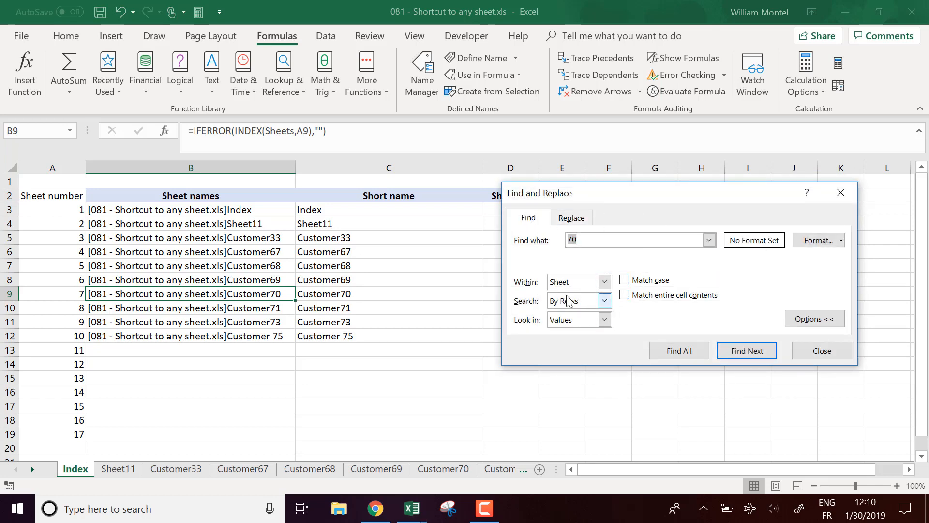
{"action": "left_click", "coordinate": [755, 350]}
{"action": "left_click", "coordinate": [822, 351]}
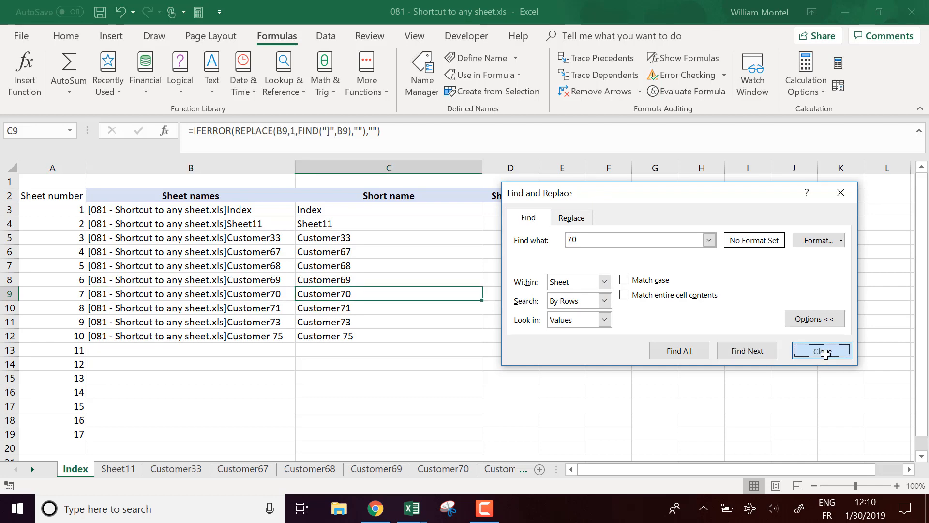
Step: Find 73 in the sheet list and briefly select its whole row, row 11
{"action": "key", "text": "ctrl+f"}
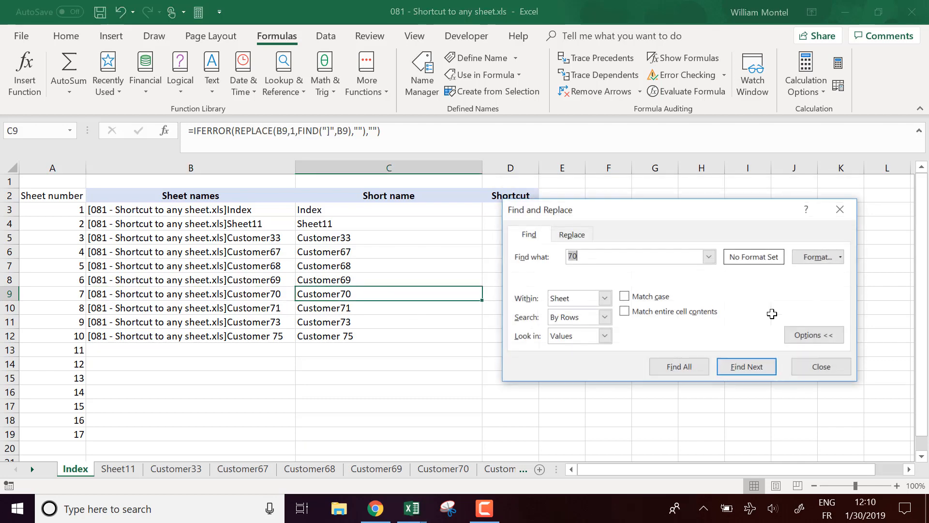
{"action": "type", "text": "73"}
{"action": "key", "text": "Return"}
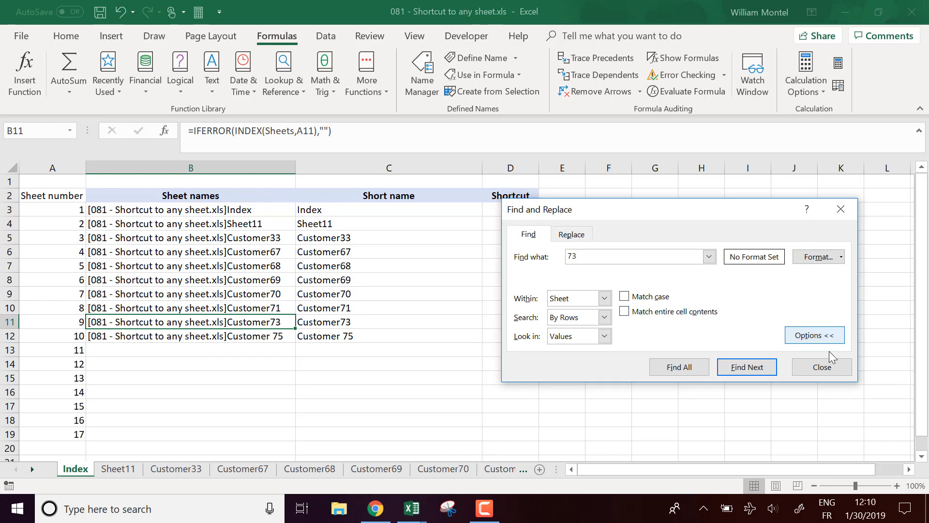
{"action": "left_click", "coordinate": [821, 366]}
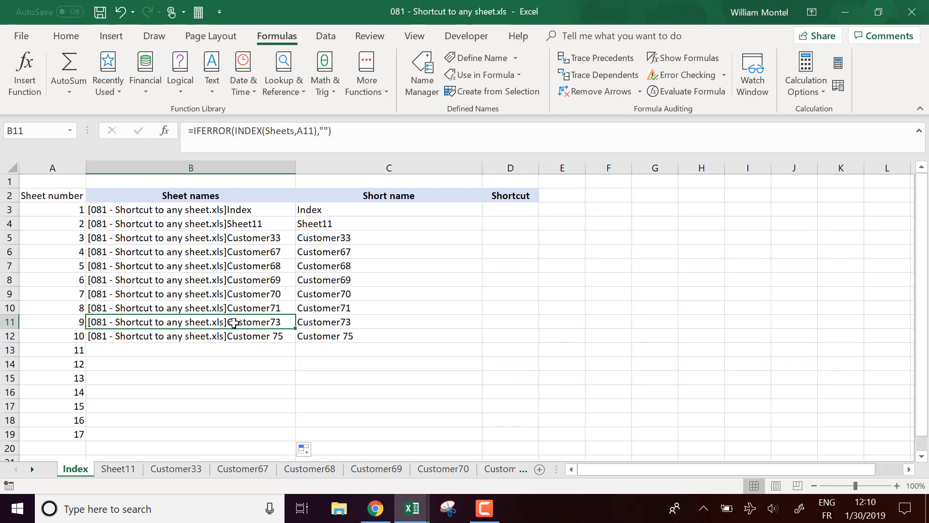
{"action": "left_click", "coordinate": [8, 321]}
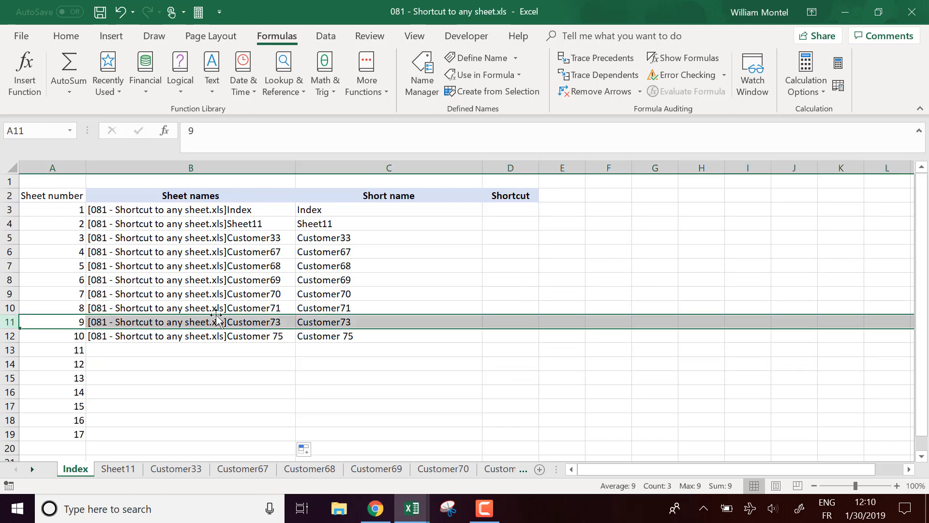
{"action": "left_click", "coordinate": [509, 324]}
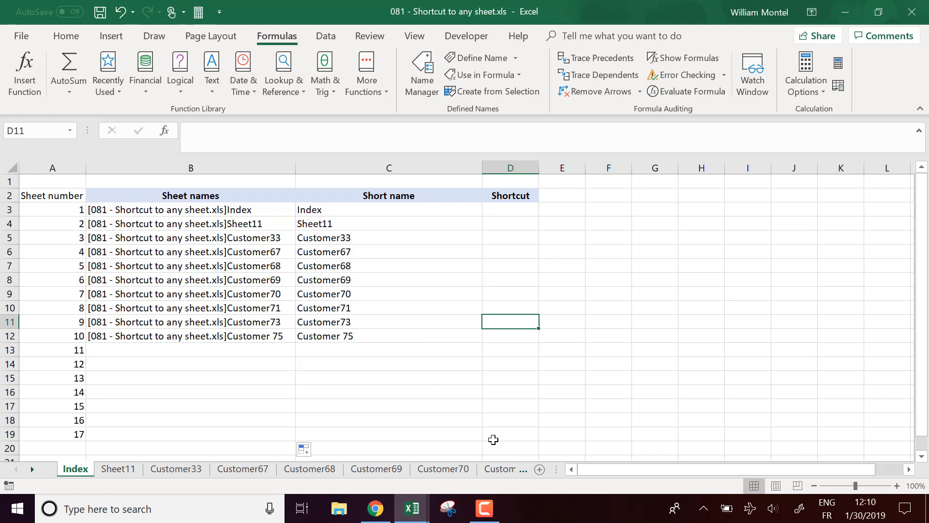
Step: Enter the formula =HYPERLINK(B3) in cell D3 of the Shortcut column
{"action": "left_click", "coordinate": [513, 210]}
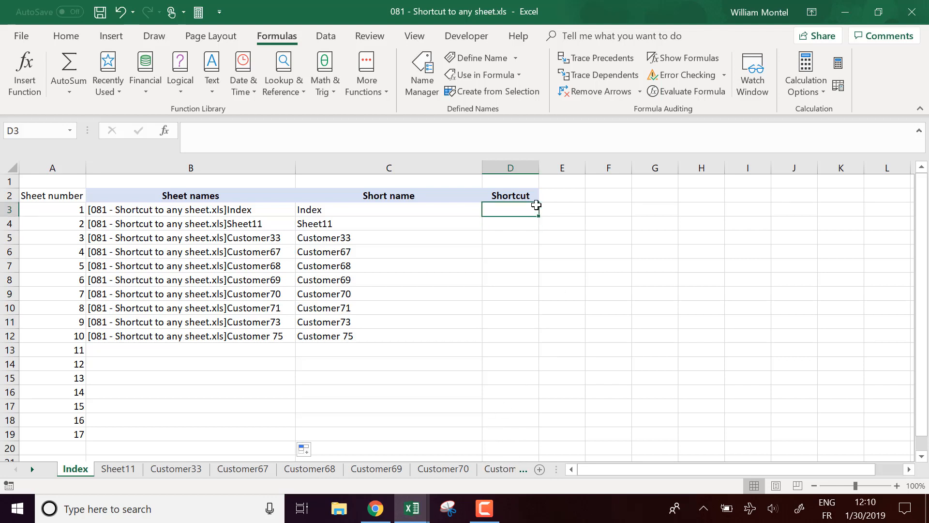
{"action": "type", "text": "="}
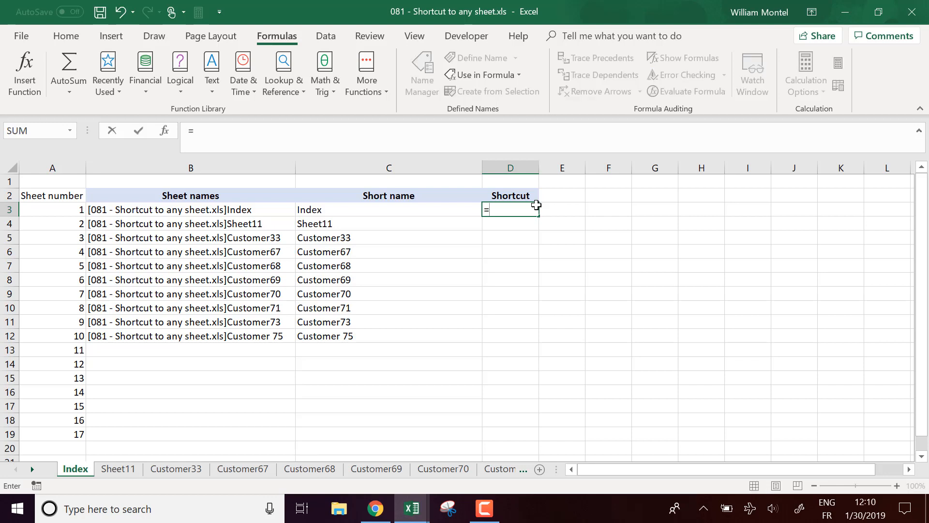
{"action": "type", "text": "hyper"}
{"action": "key", "text": "Tab"}
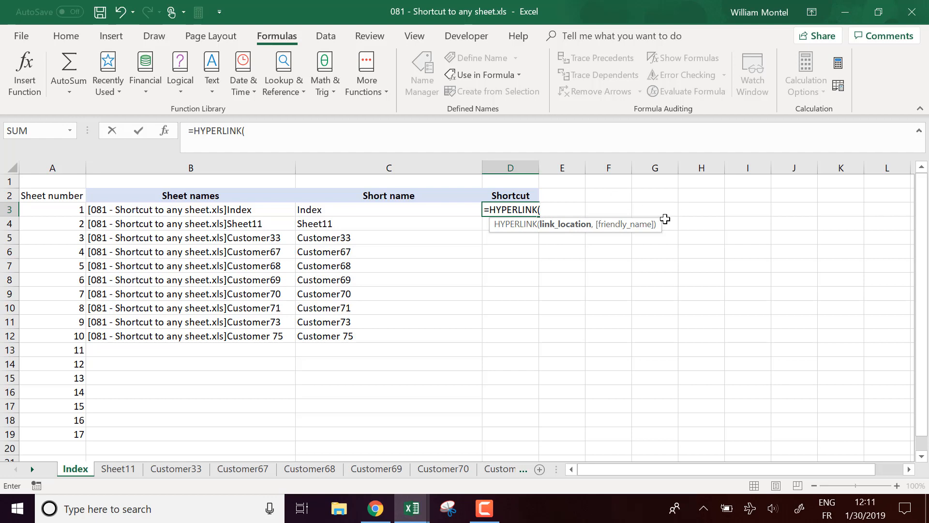
{"action": "key", "text": "Left"}
{"action": "key", "text": "Left"}
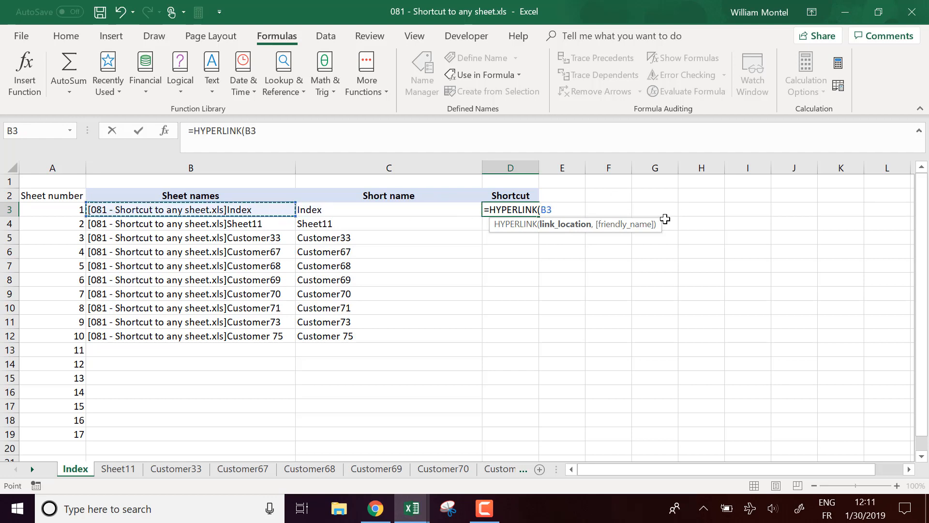
{"action": "type", "text": ","}
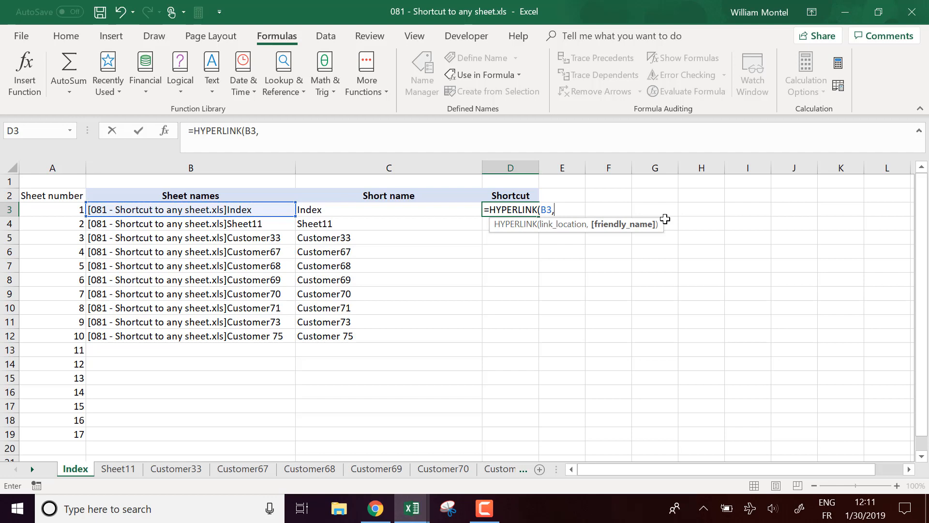
{"action": "key", "text": "BackSpace"}
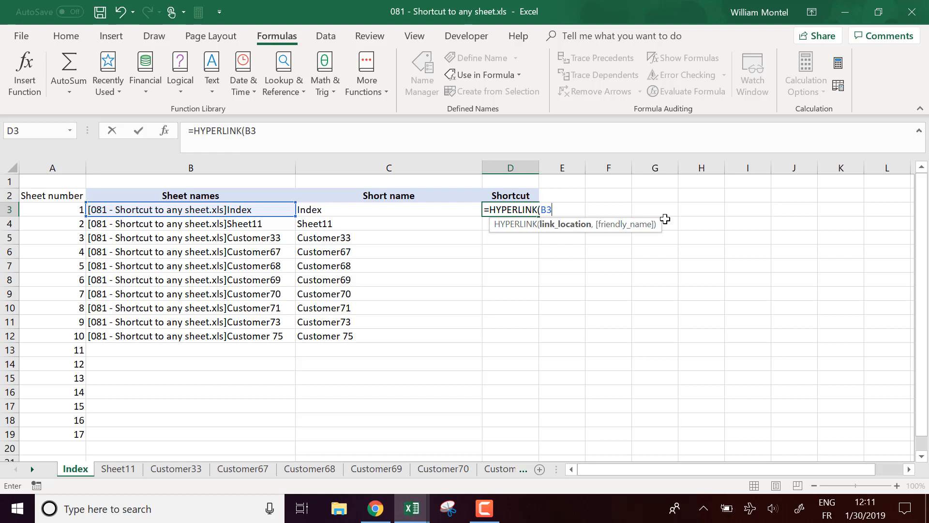
{"action": "type", "text": ","}
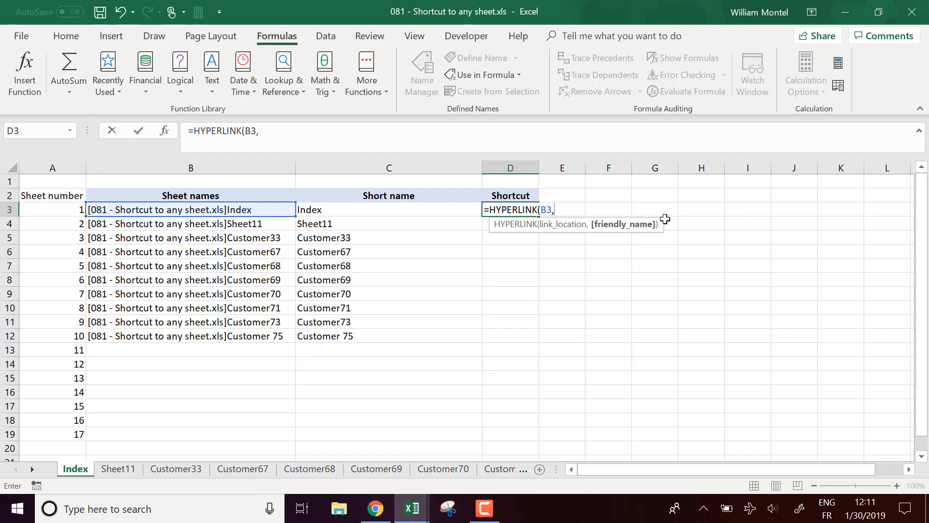
{"action": "key", "text": "Left"}
{"action": "key", "text": "Return"}
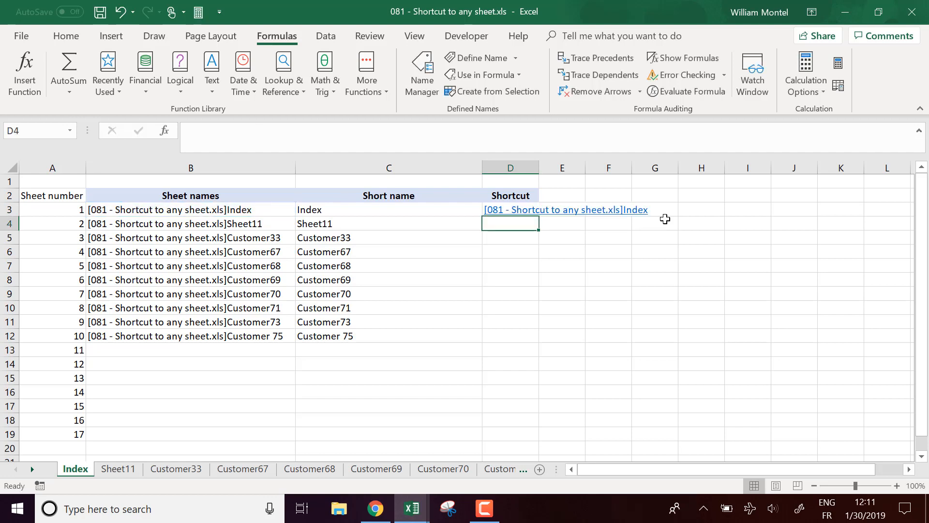
Step: Test the hyperlink in D3 and dismiss the resulting message, leaving D3 selected
{"action": "left_click", "coordinate": [517, 337]}
{"action": "left_click", "coordinate": [517, 230]}
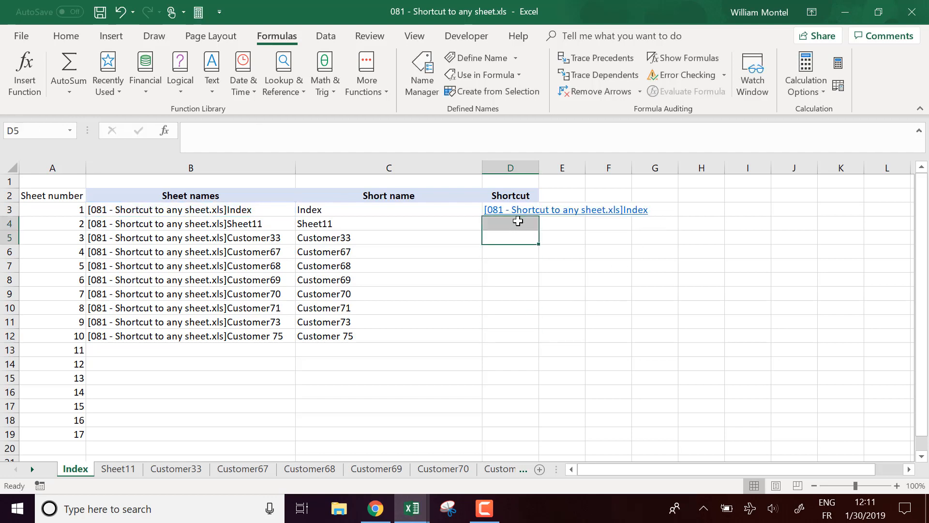
{"action": "left_click", "coordinate": [603, 226]}
{"action": "left_click", "coordinate": [494, 209]}
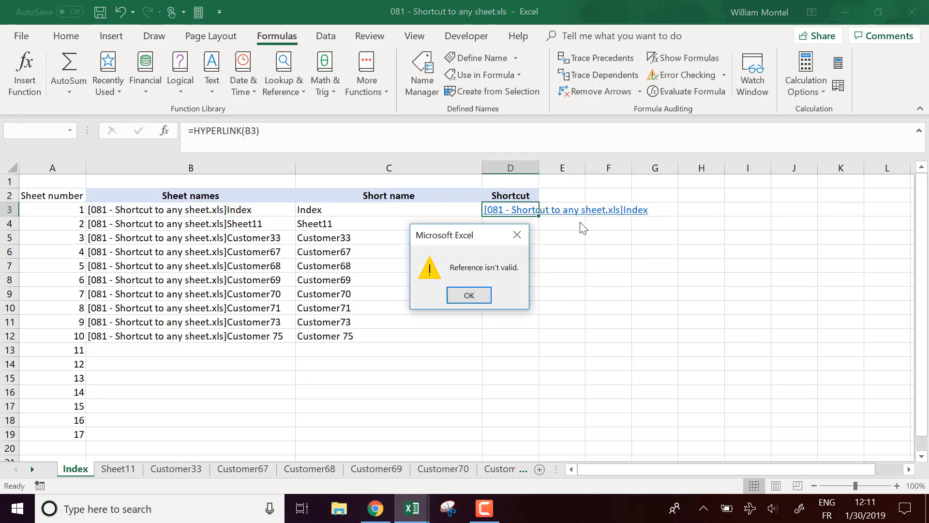
{"action": "left_click", "coordinate": [469, 295]}
{"action": "right_click", "coordinate": [514, 216]}
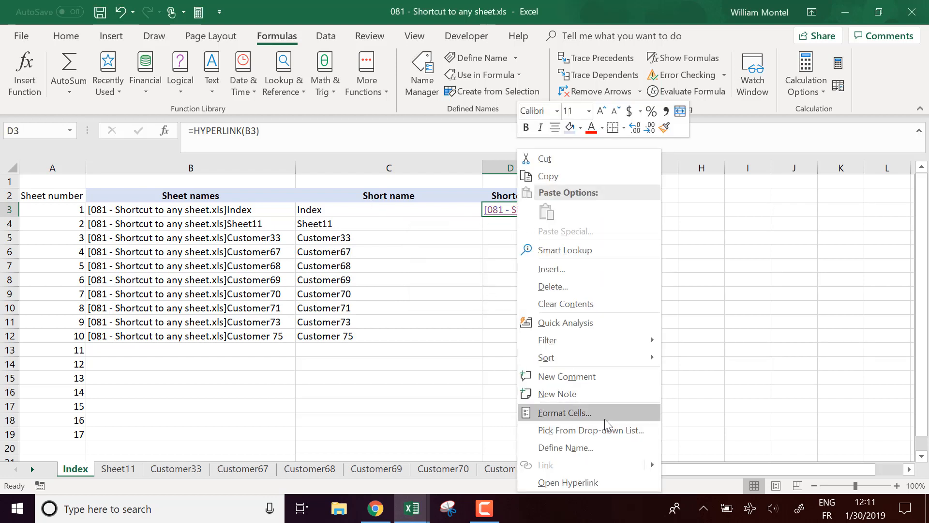
{"action": "left_click", "coordinate": [409, 198]}
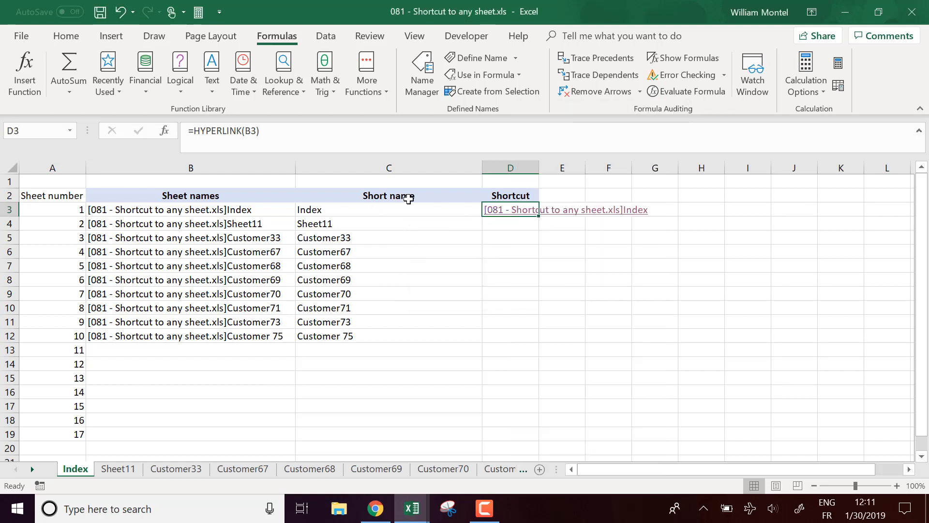
Step: Extend the link location in D3 with a cell reference so the formula reads =HYPERLINK(B3&"!A1")
{"action": "left_click", "coordinate": [257, 132]}
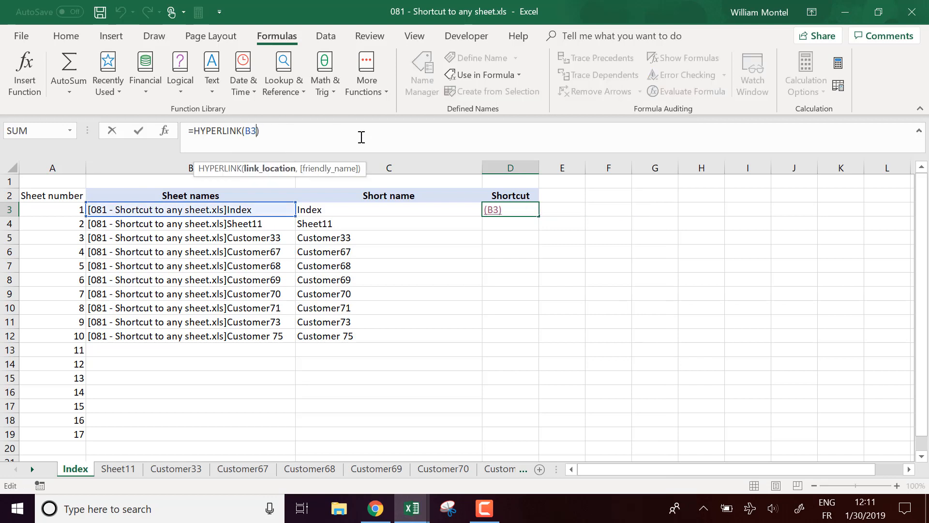
{"action": "type", "text": "&\"!A1\""}
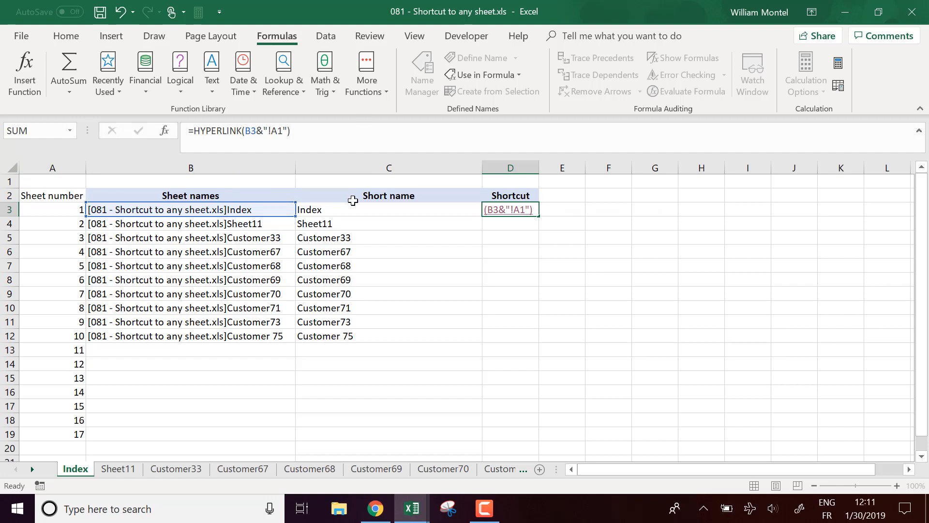
{"action": "key", "text": "Return"}
Step: Follow the edited hyperlink in D3 to test it, and select D3 again
{"action": "left_click", "coordinate": [556, 267]}
{"action": "left_click", "coordinate": [513, 214]}
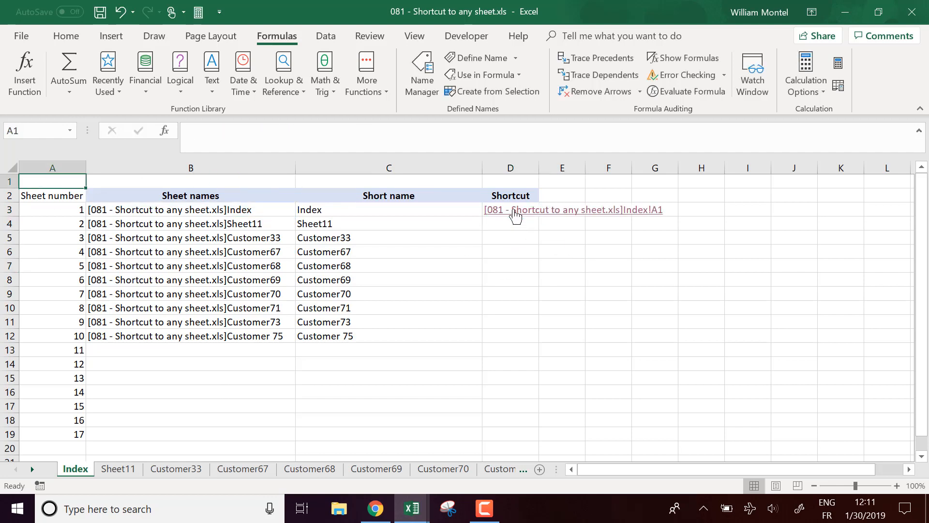
{"action": "left_click", "coordinate": [498, 224]}
{"action": "left_click", "coordinate": [473, 209]}
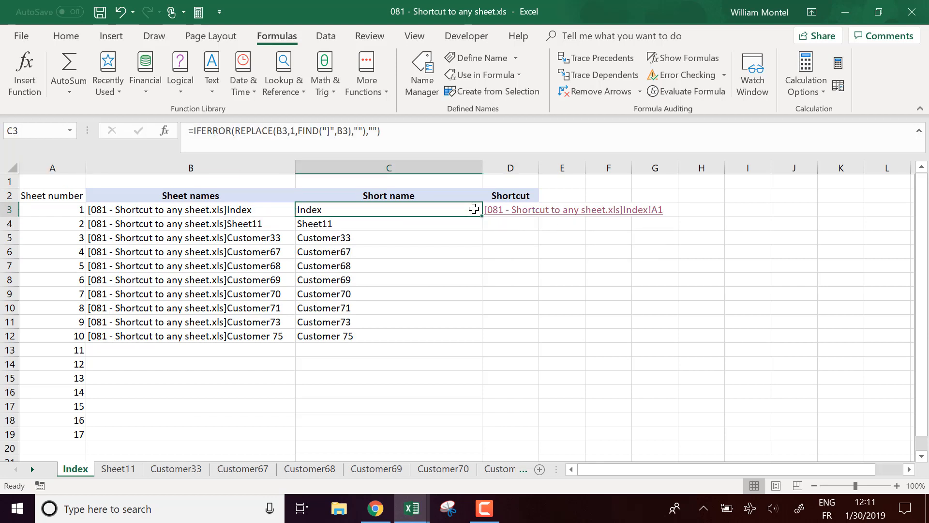
{"action": "key", "text": "Right"}
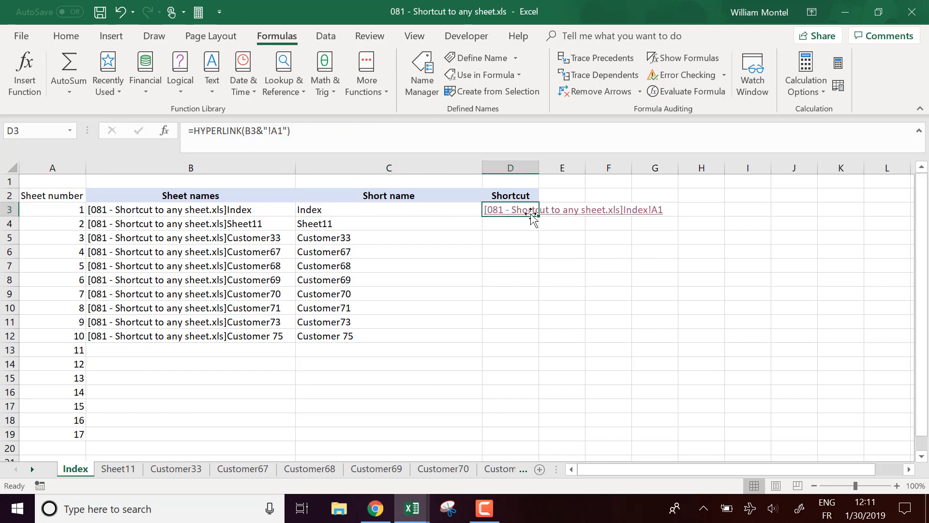
Step: Fill the HYPERLINK formula from D3 down through D12
{"action": "left_click_drag", "start_coordinate": [538, 216], "coordinate": [527, 344]}
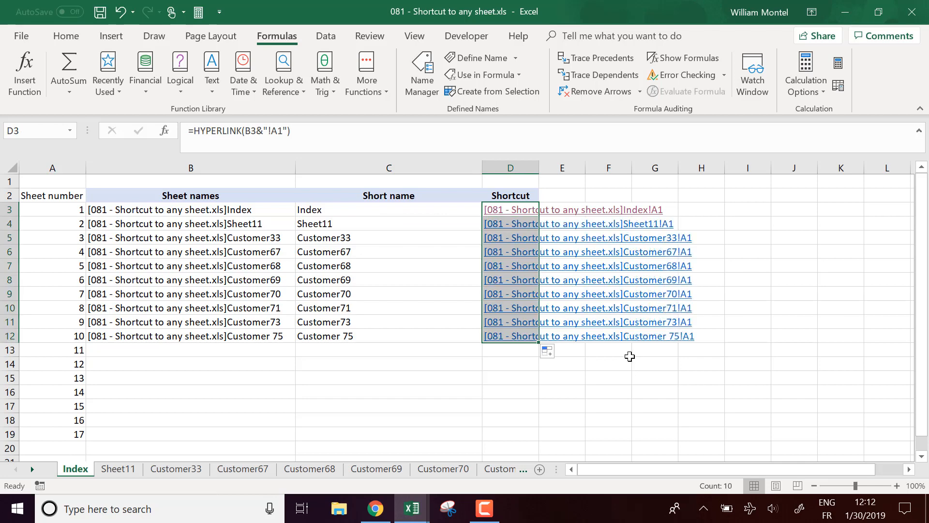
{"action": "left_click", "coordinate": [651, 381]}
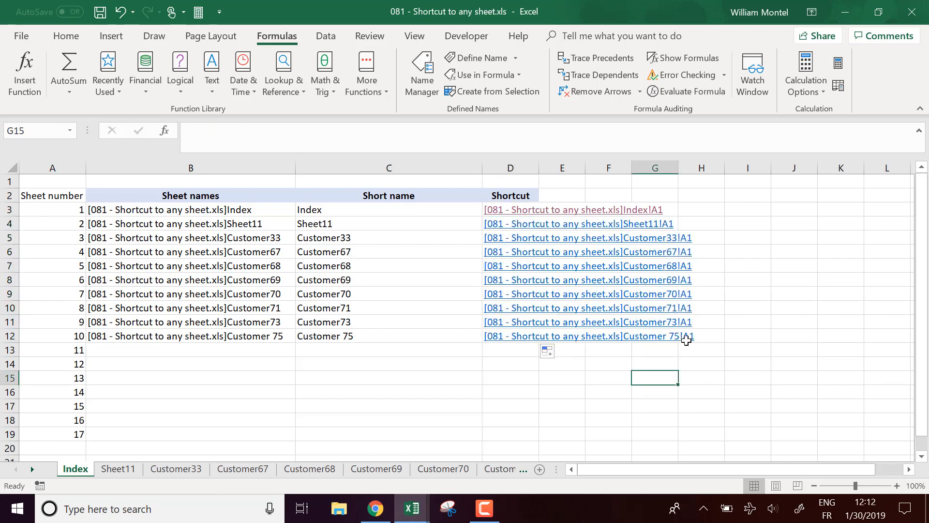
Step: Test the Customer 75 shortcut in D12 twice, dismissing the message each time
{"action": "left_click", "coordinate": [505, 340]}
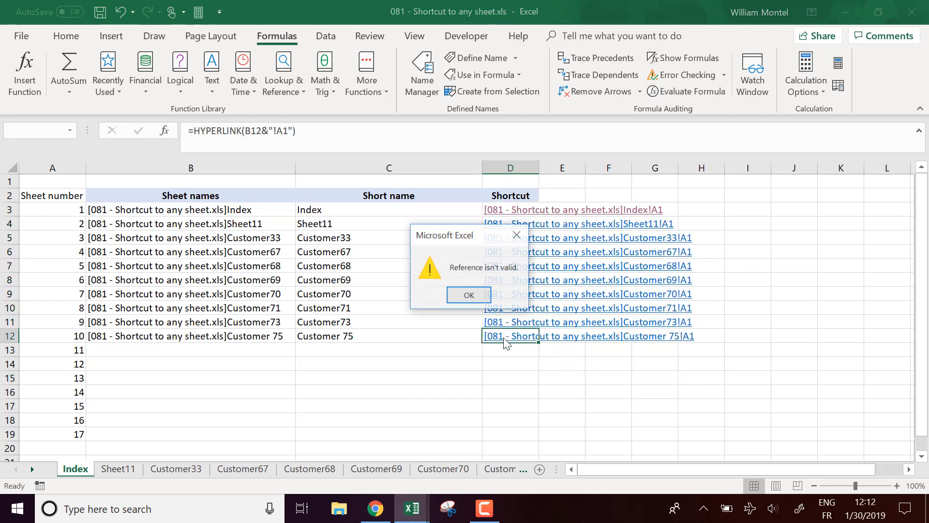
{"action": "left_click", "coordinate": [469, 295]}
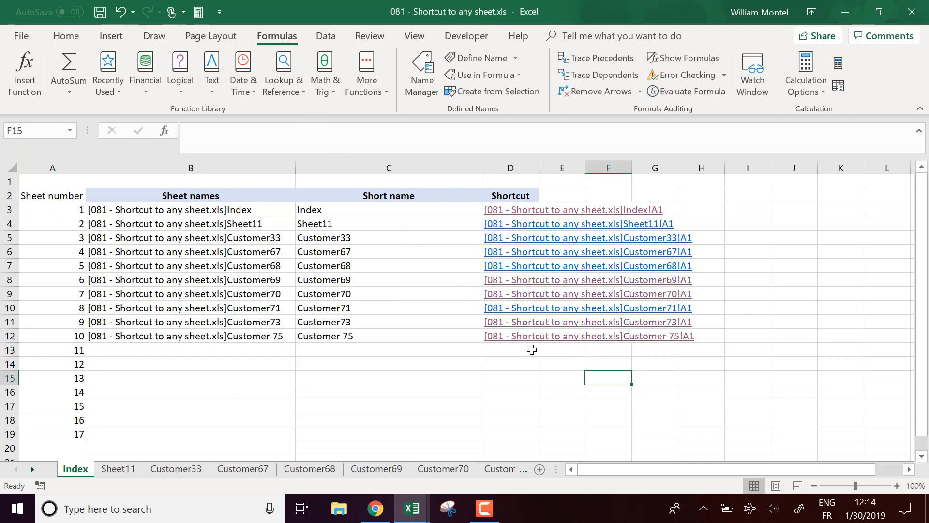
{"action": "left_click", "coordinate": [517, 340]}
{"action": "left_click", "coordinate": [469, 294]}
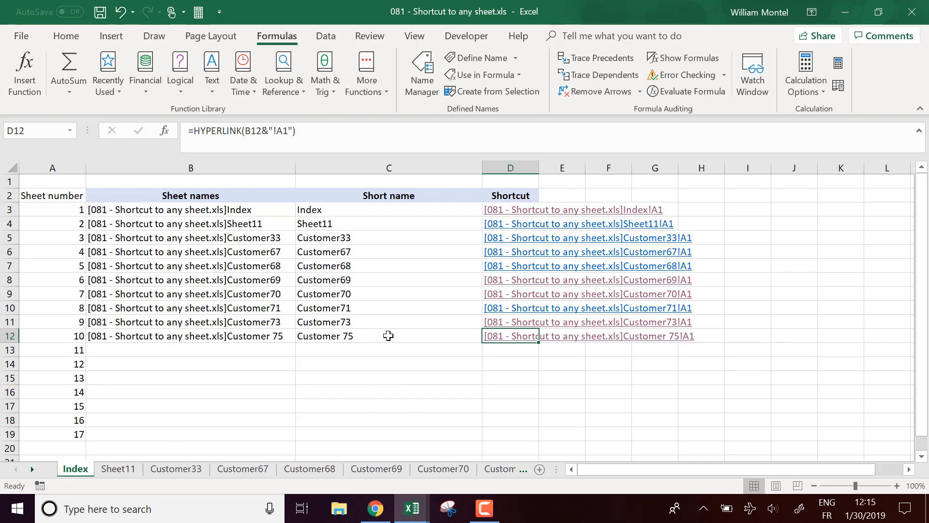
Step: Follow the Customer73 shortcut in D11, remove the space from the last sheet's name so it reads Customer75, and return to the Index sheet
{"action": "left_click", "coordinate": [499, 319]}
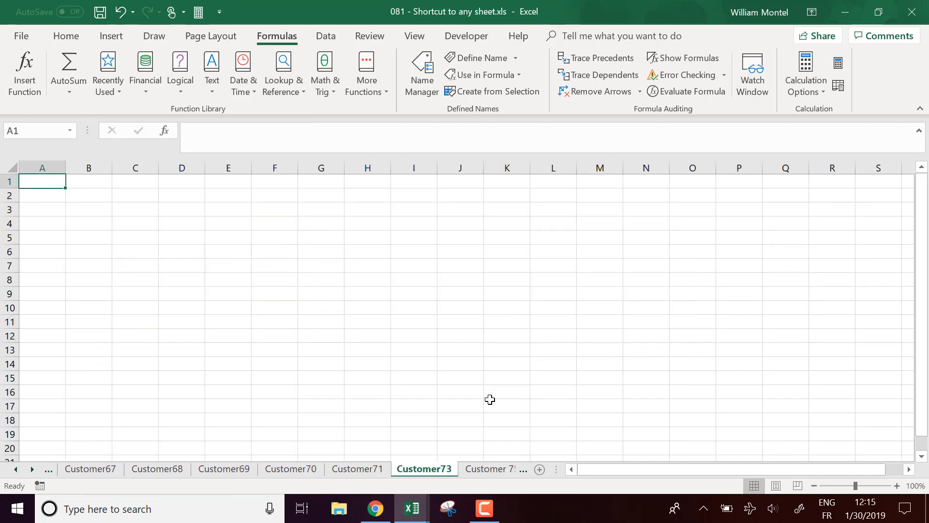
{"action": "left_click", "coordinate": [481, 469]}
{"action": "double_click", "coordinate": [443, 469]}
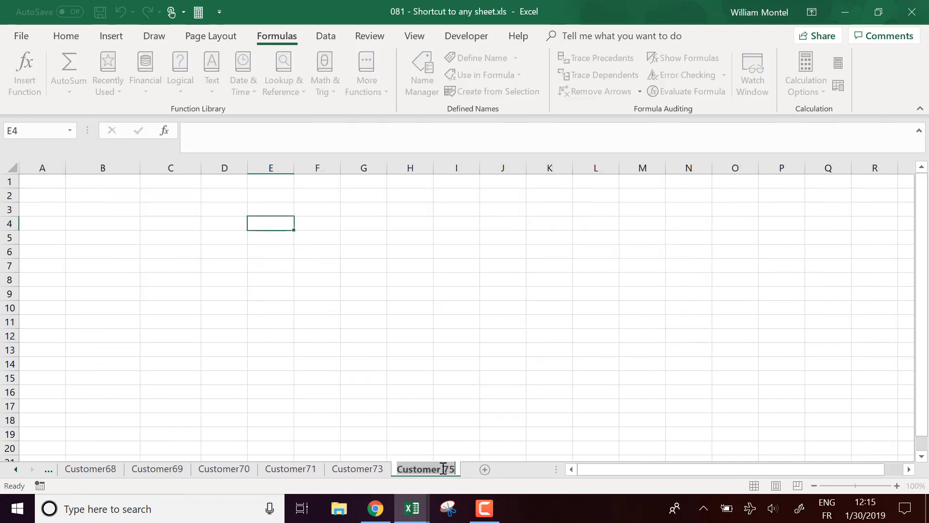
{"action": "left_click", "coordinate": [443, 468]}
{"action": "key", "text": "BackSpace"}
{"action": "key", "text": "Return"}
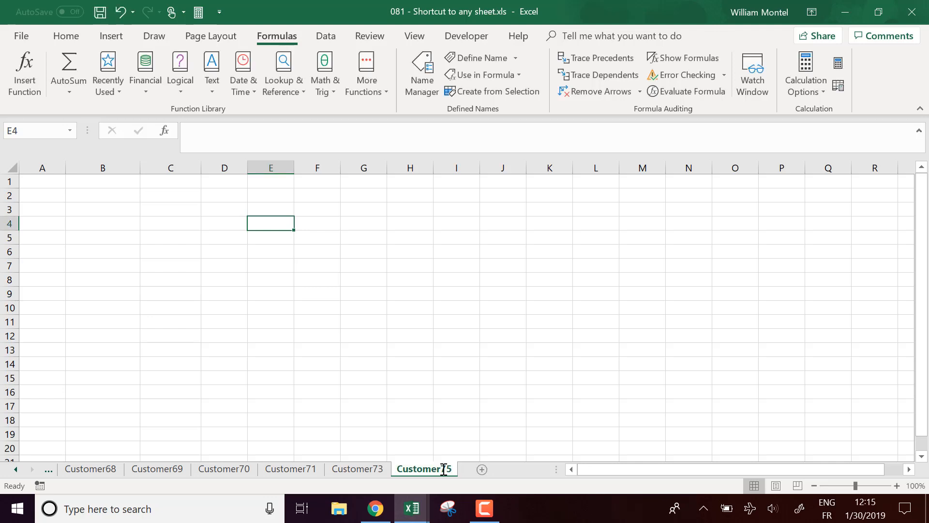
{"action": "left_click", "coordinate": [19, 467]}
{"action": "left_click", "coordinate": [19, 466]}
{"action": "left_click", "coordinate": [19, 467]}
{"action": "left_click", "coordinate": [20, 466]}
{"action": "left_click", "coordinate": [62, 471]}
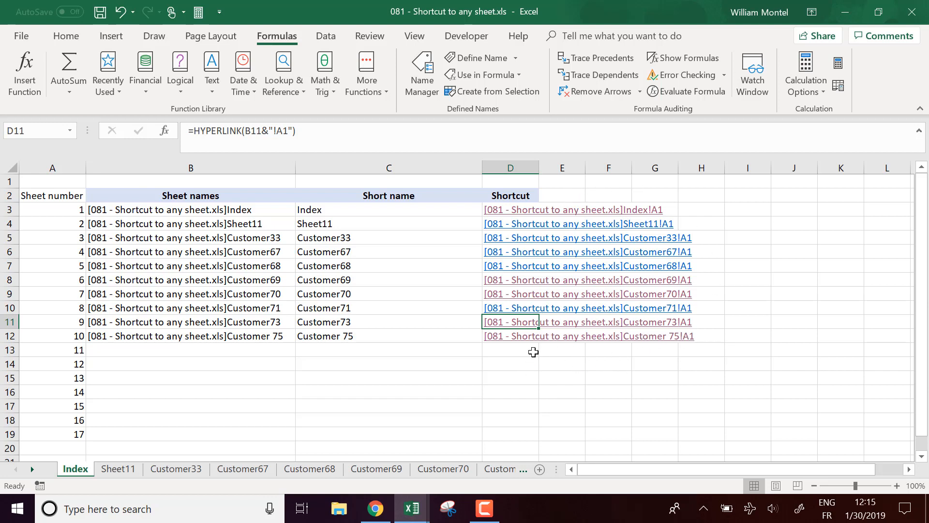
{"action": "key", "text": "Up"}
{"action": "key", "text": "Up"}
{"action": "key", "text": "Up"}
{"action": "key", "text": "Up"}
{"action": "key", "text": "Up"}
{"action": "key", "text": "Up"}
{"action": "key", "text": "Up"}
{"action": "key", "text": "Up"}
{"action": "key", "text": "Up"}
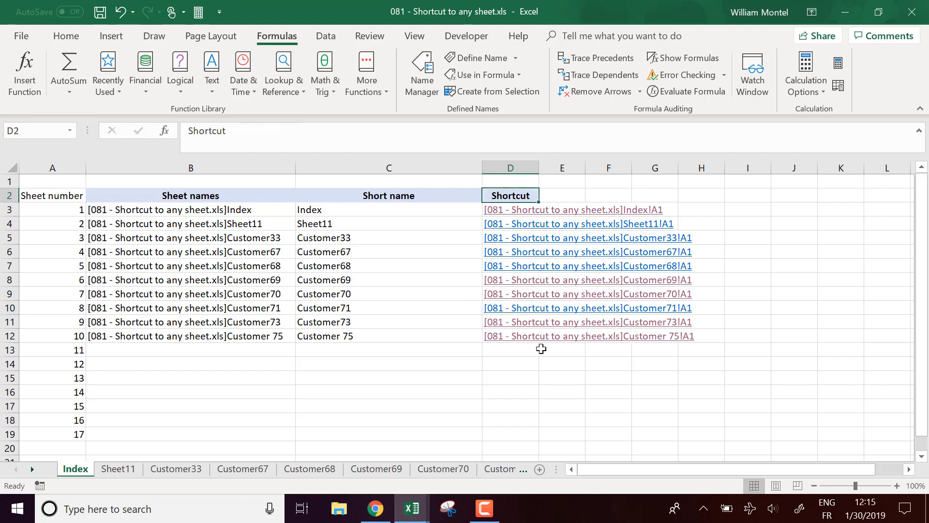
{"action": "key", "text": "Down"}
Step: Copy the short-name formula text from C3 without its equals sign, leaving the cell unedited
{"action": "left_click", "coordinate": [332, 210]}
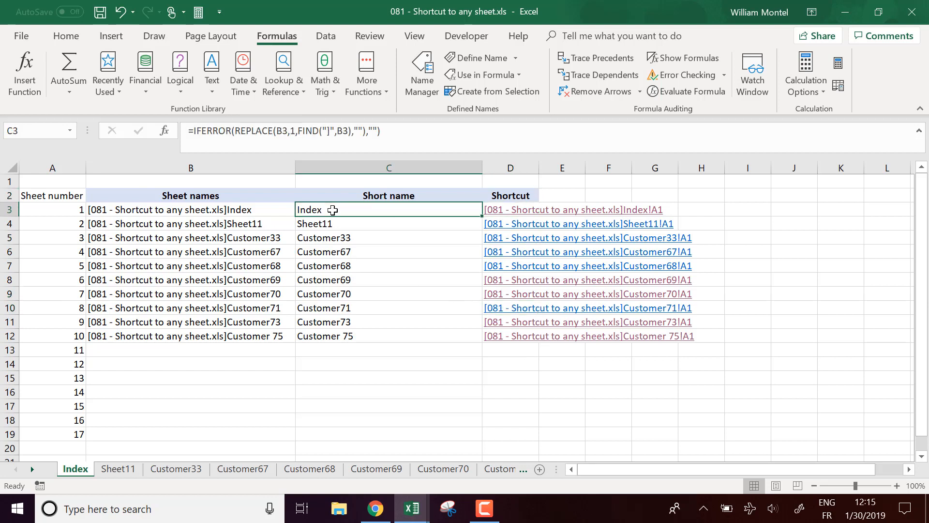
{"action": "left_click", "coordinate": [401, 129]}
{"action": "left_click_drag", "start_coordinate": [419, 132], "coordinate": [192, 139]}
{"action": "key", "text": "ctrl+c"}
{"action": "key", "text": "Escape"}
Step: Add the copied formula as the friendly name in D3, giving =HYPERLINK(B3&"!A1",IFERROR(REPLACE(B3,1,FIND("]",B3),""),""))
{"action": "left_click", "coordinate": [534, 213]}
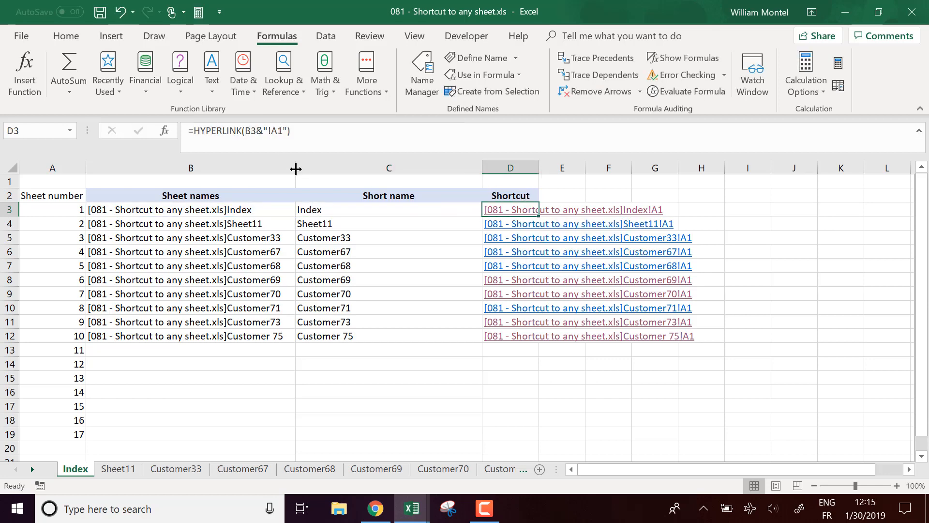
{"action": "left_click", "coordinate": [285, 140]}
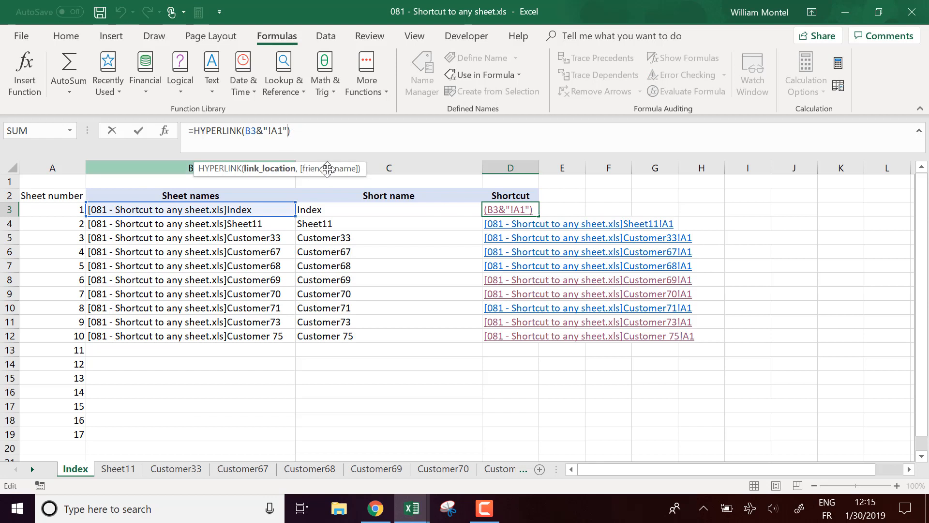
{"action": "type", "text": ","}
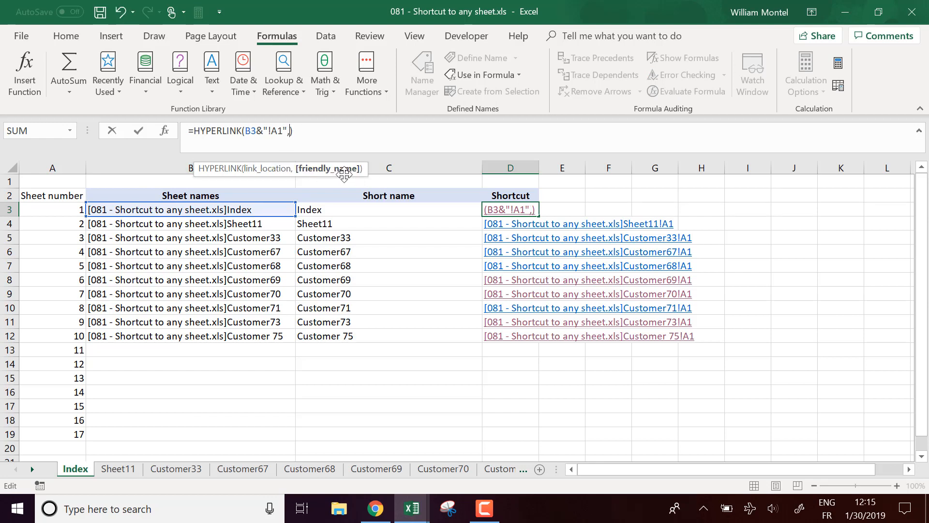
{"action": "key", "text": "ctrl+v"}
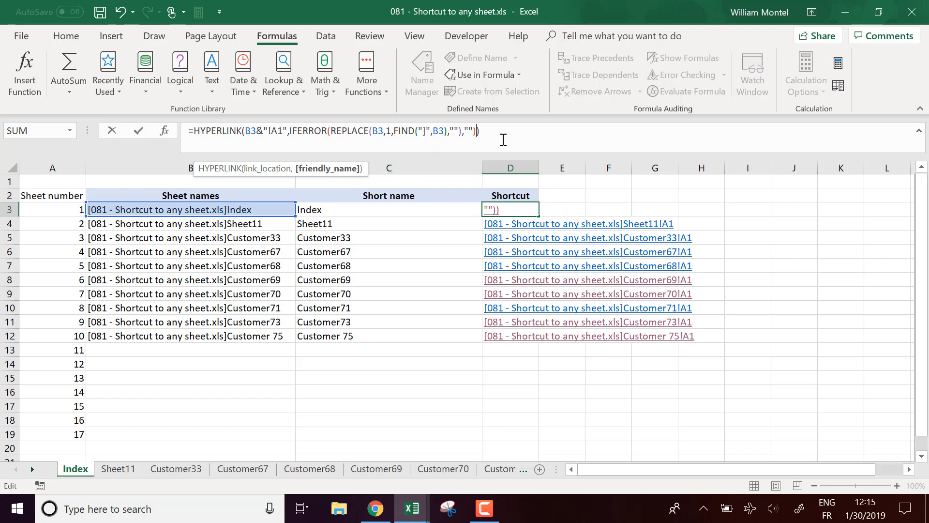
{"action": "key", "text": "Return"}
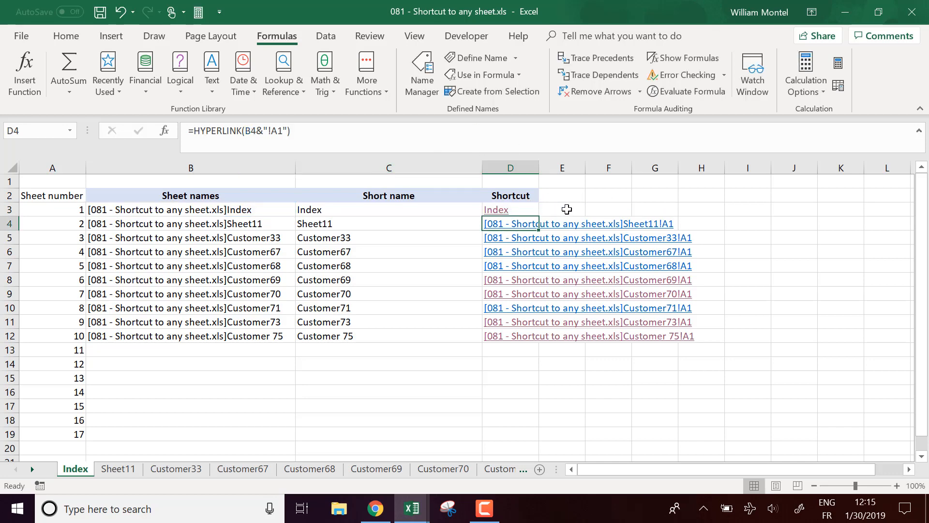
Step: Fill the D3 formula down through D12 and widen column D slightly to fit the shortcut names
{"action": "key", "text": "Up"}
{"action": "double_click", "coordinate": [540, 216]}
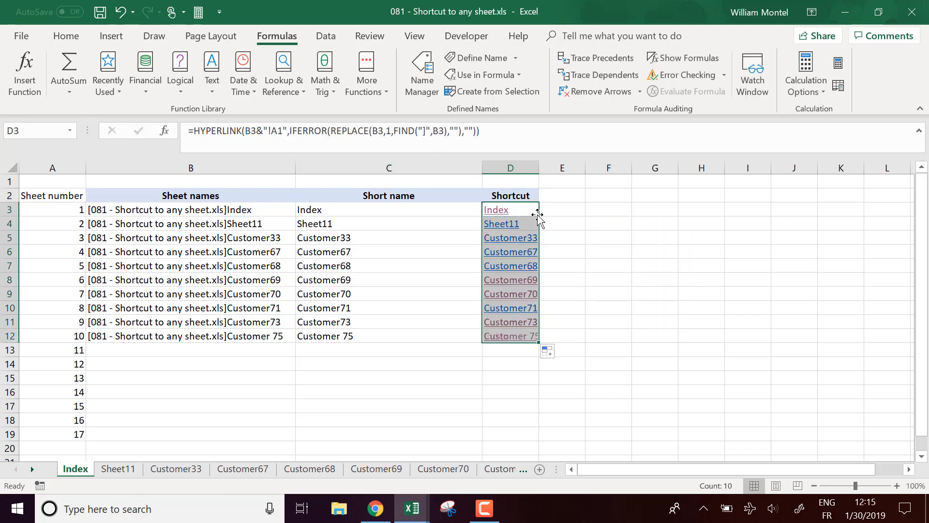
{"action": "left_click_drag", "start_coordinate": [539, 168], "coordinate": [550, 168]}
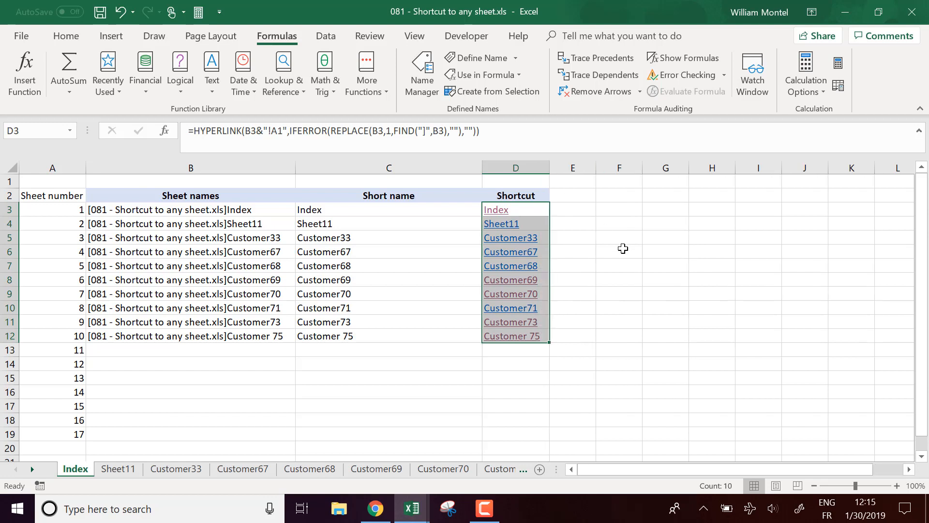
{"action": "left_click", "coordinate": [665, 264]}
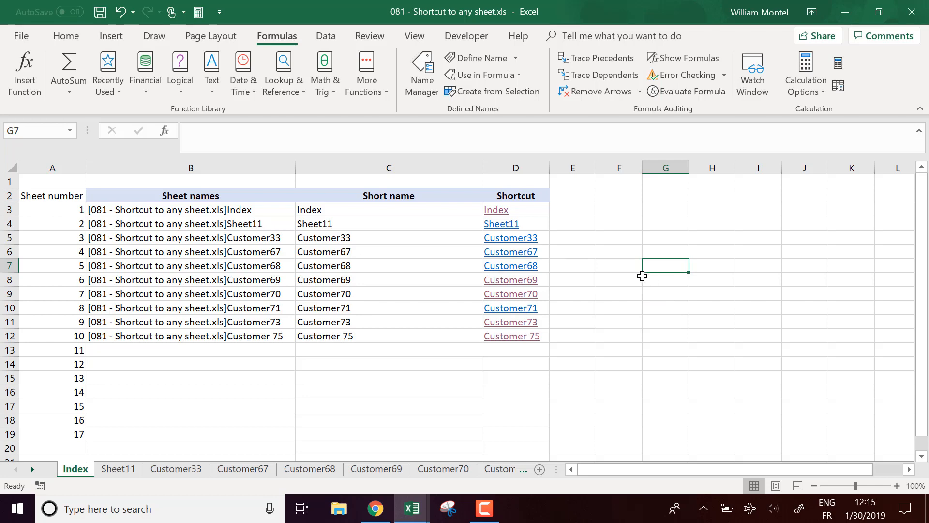
Step: Test the Customer67 shortcut in D6, return to the Index sheet and select an empty cell
{"action": "left_click", "coordinate": [517, 256]}
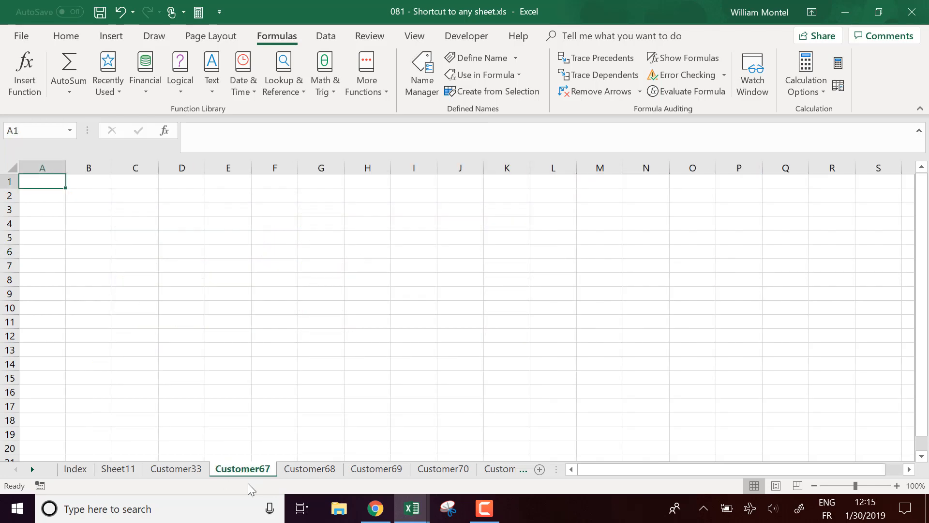
{"action": "left_click", "coordinate": [60, 471]}
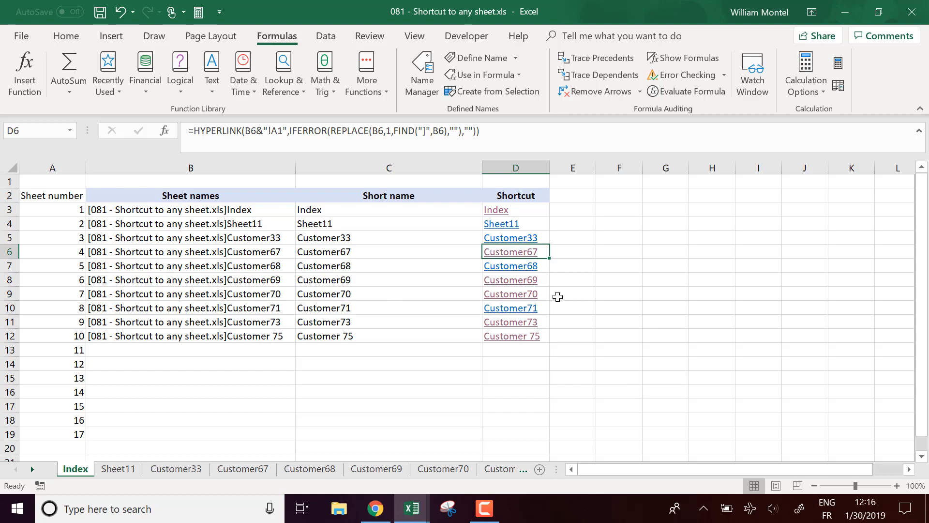
{"action": "left_click", "coordinate": [689, 304]}
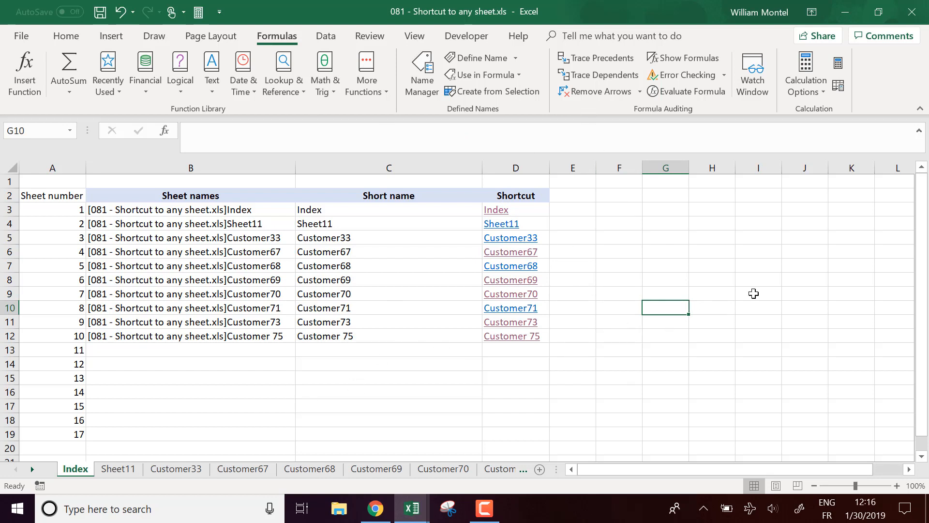
{"action": "left_click", "coordinate": [760, 276]}
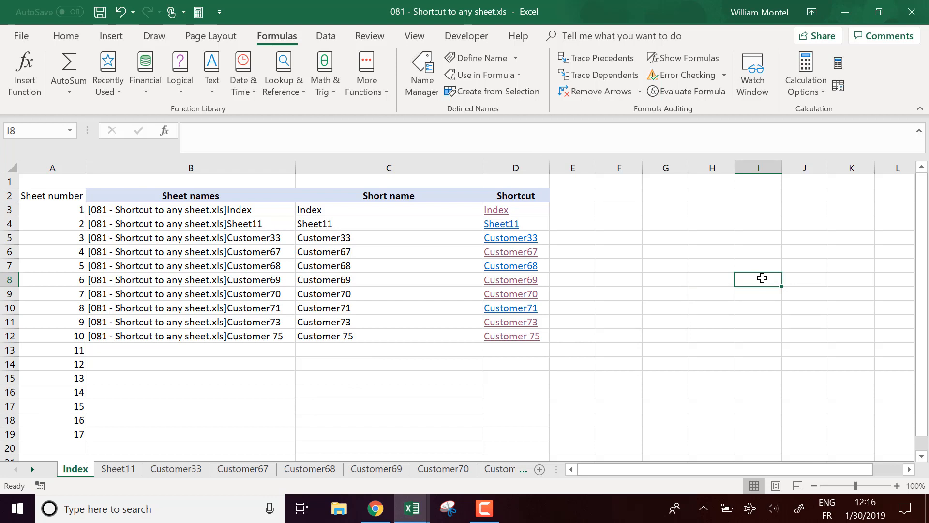